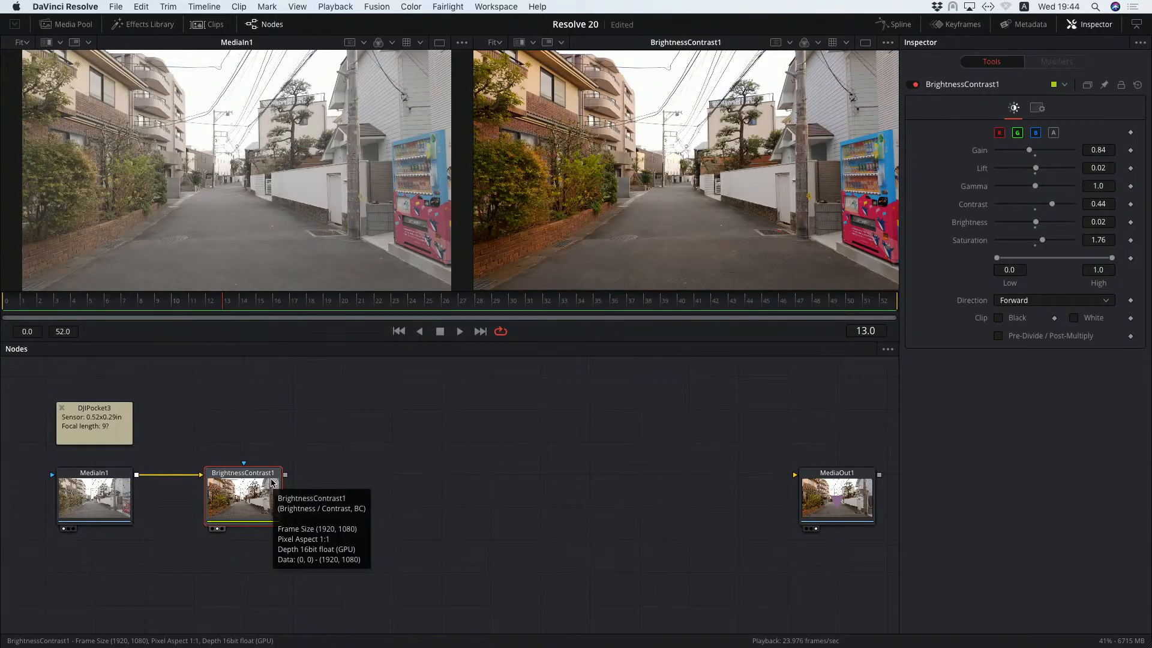
Move the BrightnessContrast1 node above the row of MediaIn1 and mark an empty spot in the node graph.
drag(235, 485, 232, 386)
click(295, 512)
drag(486, 494, 491, 506)
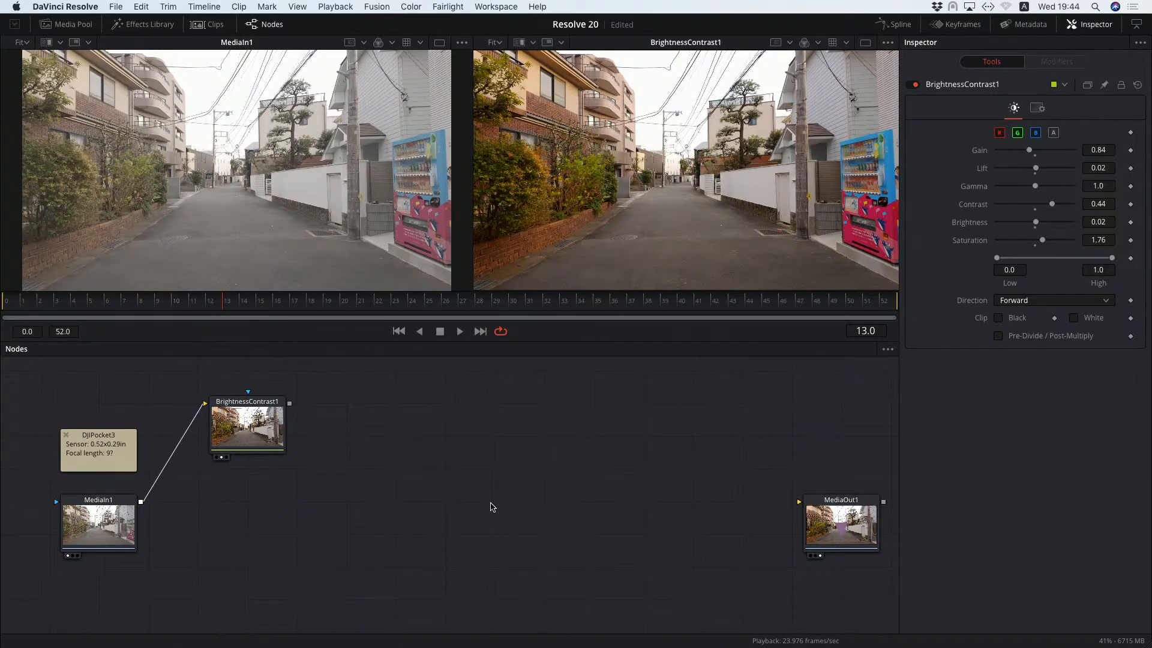
Add a Camera Tracker node in the empty space between MediaIn1 and MediaOut1.
key(shift+space)
text(bri)
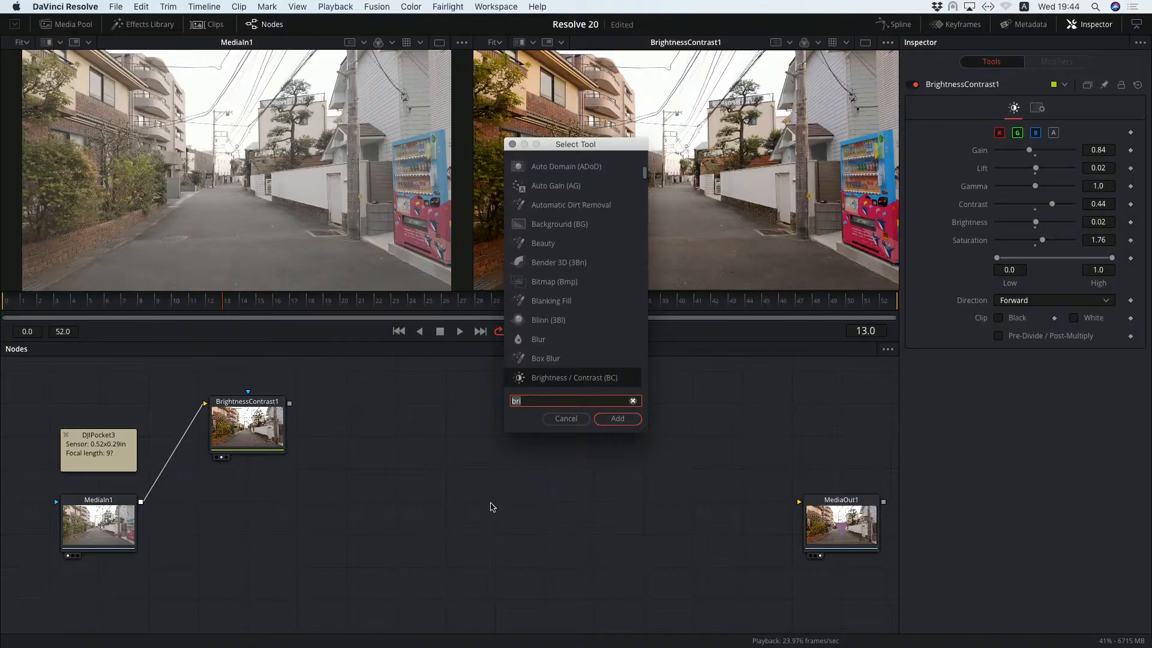
key(BackSpace)
key(BackSpace)
key(BackSpace)
text(came)
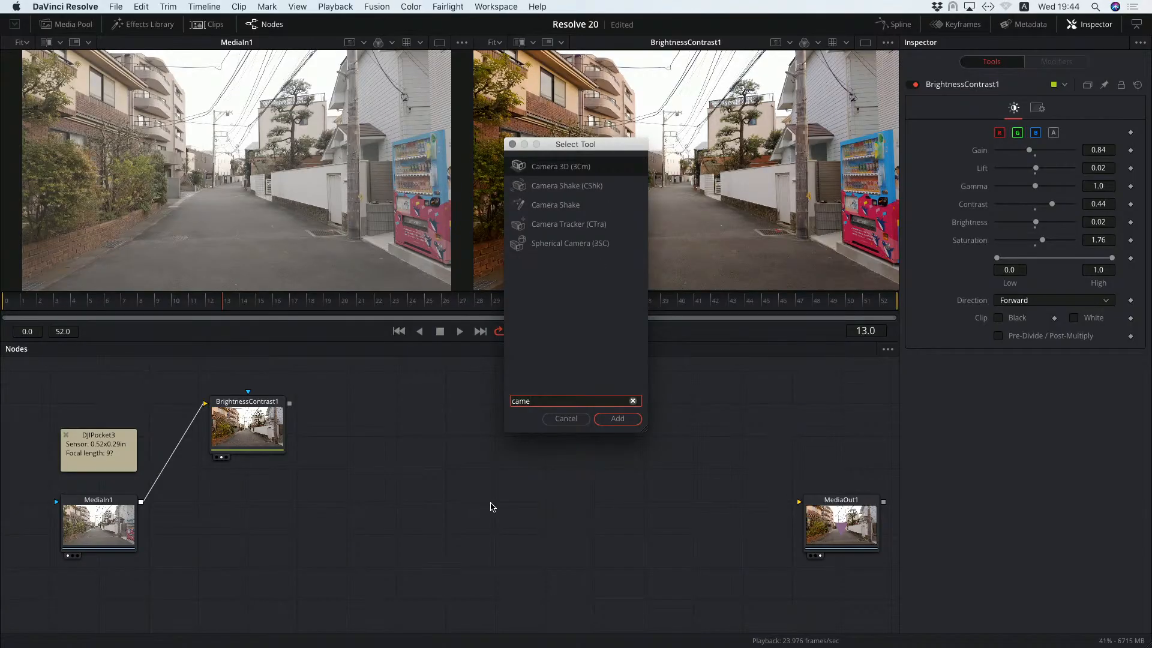
key(Down)
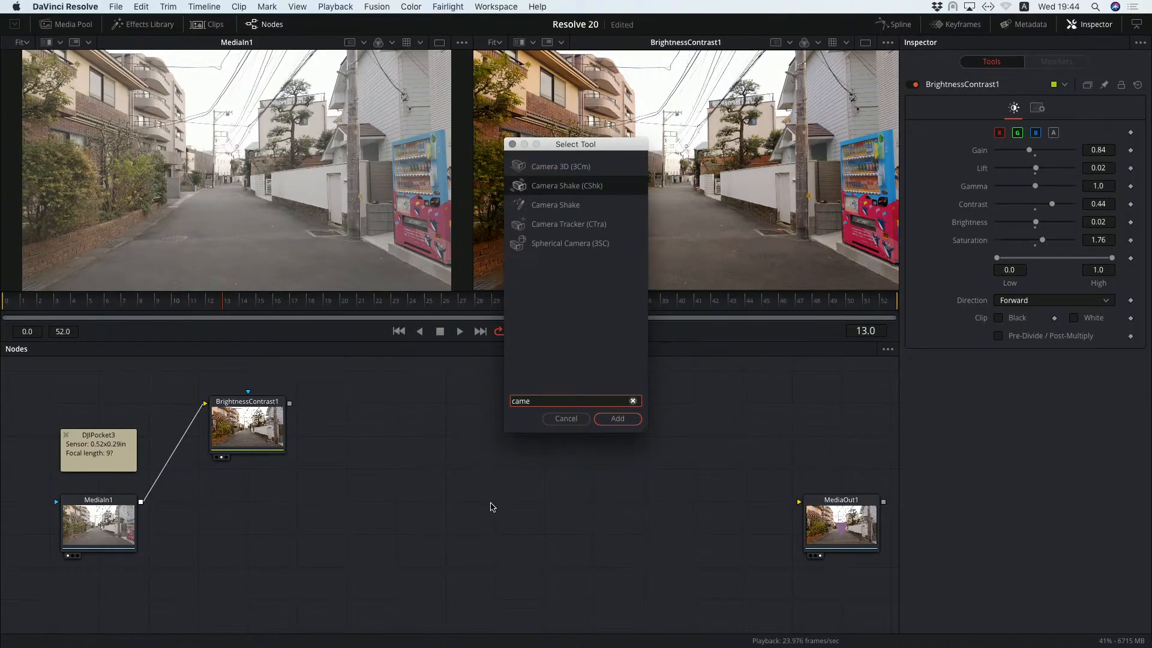
key(Down)
key(Down)
key(Return)
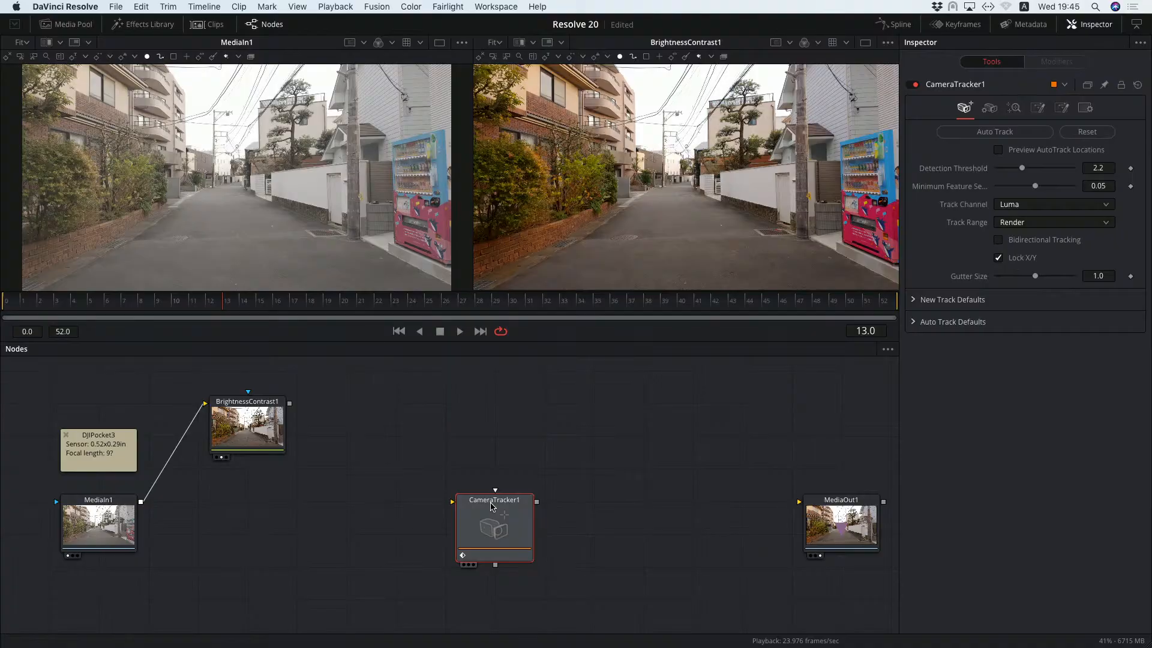
Feed MediaIn1's output into the nearby CameraTracker1 node and run Auto Track on the footage.
drag(490, 506, 293, 506)
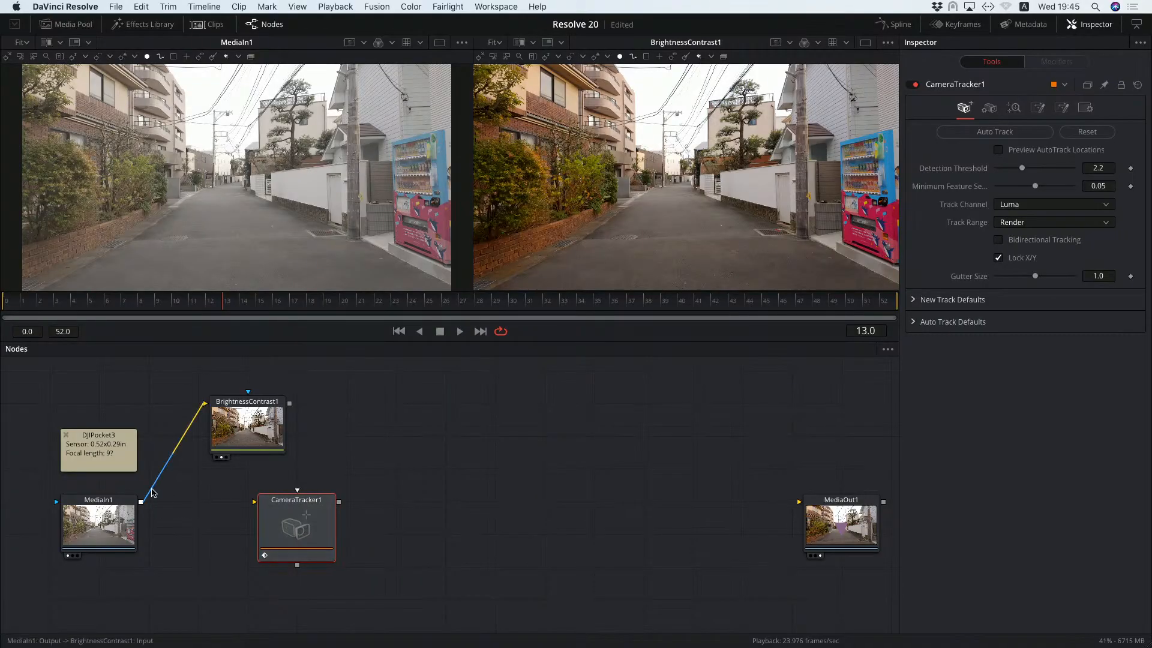
drag(140, 501, 258, 503)
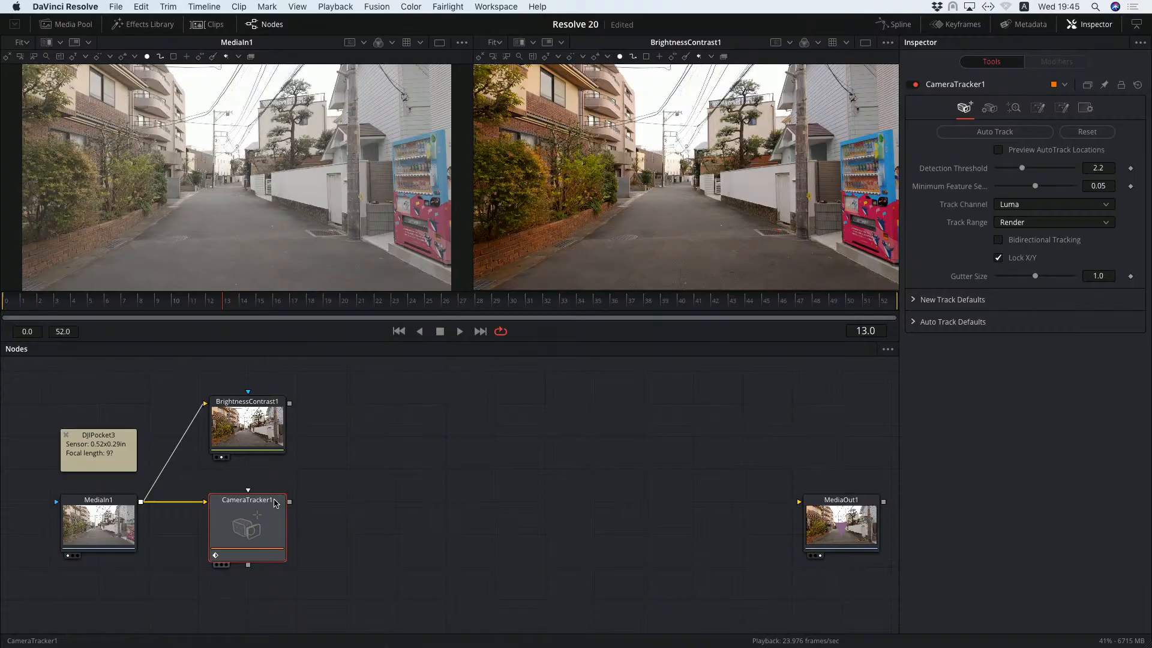
click(1006, 134)
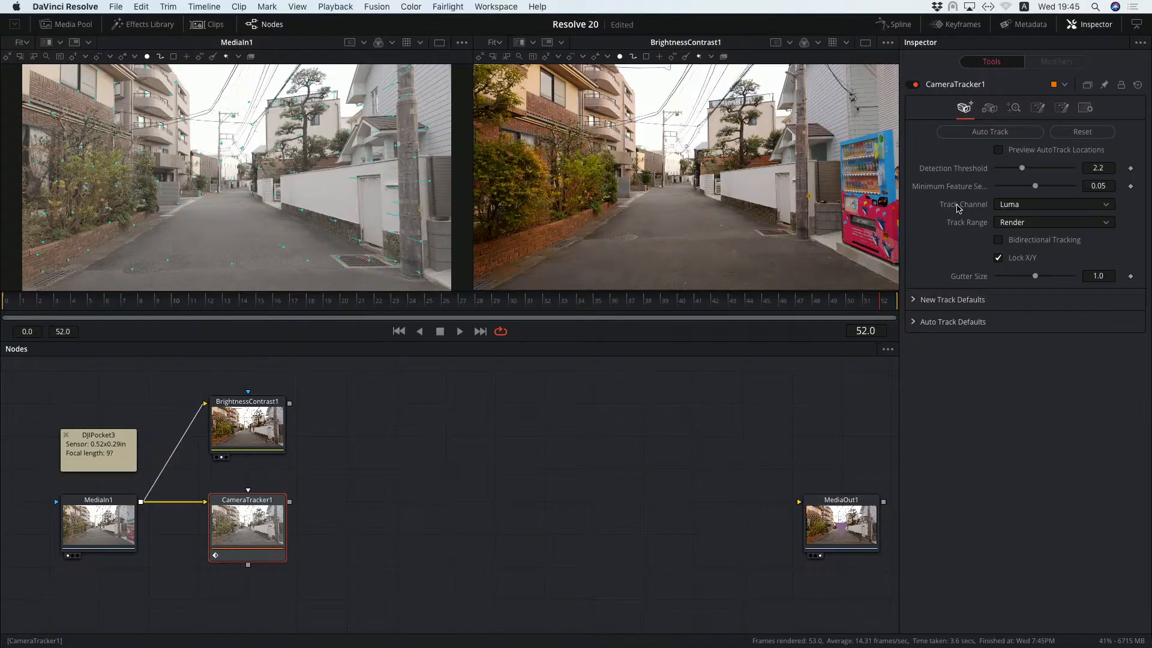
Set the camera tracker's film gate to User and its focal length to 9 mm.
click(989, 110)
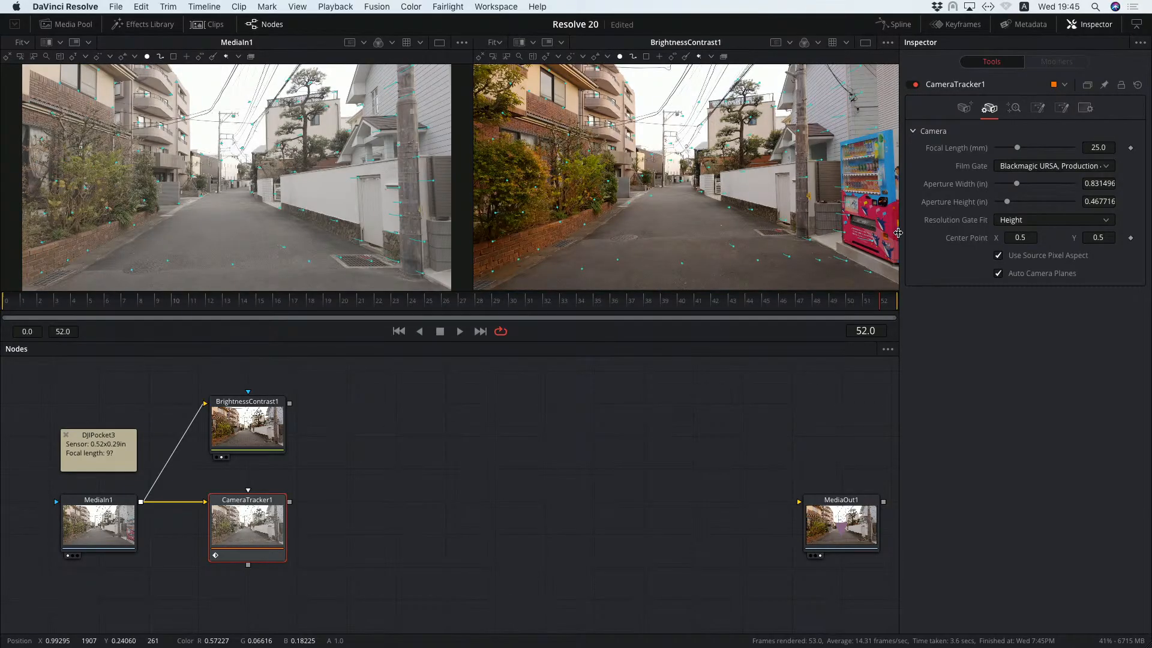
click(1109, 167)
scroll(1142, 239, up, 2)
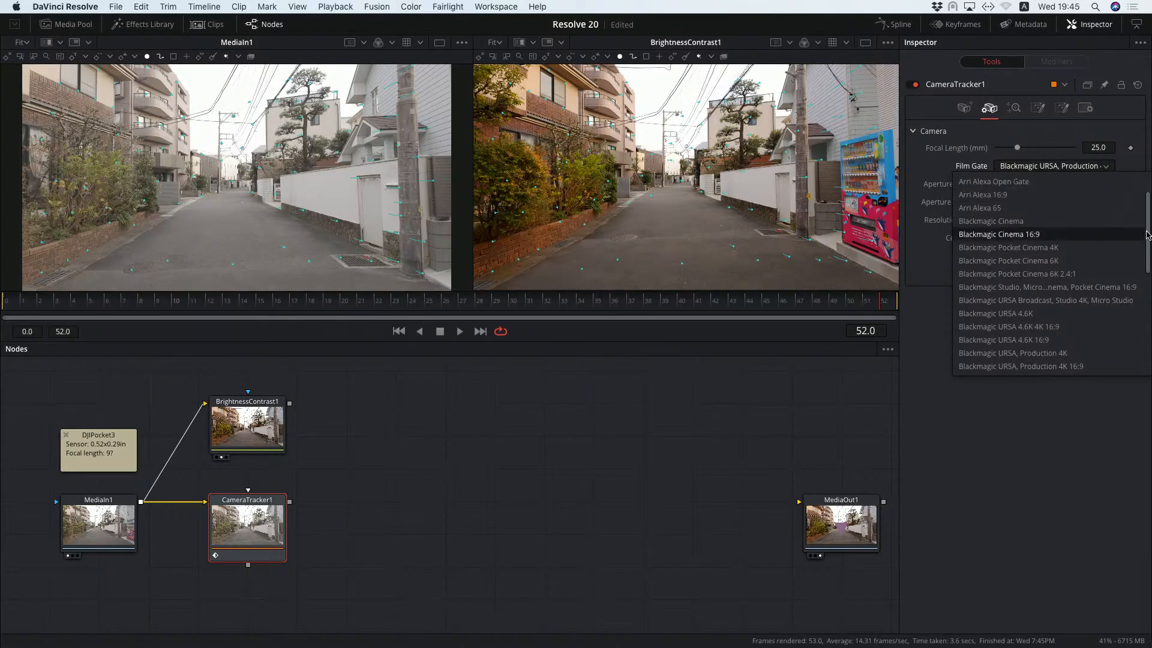
drag(1146, 247, 1138, 340)
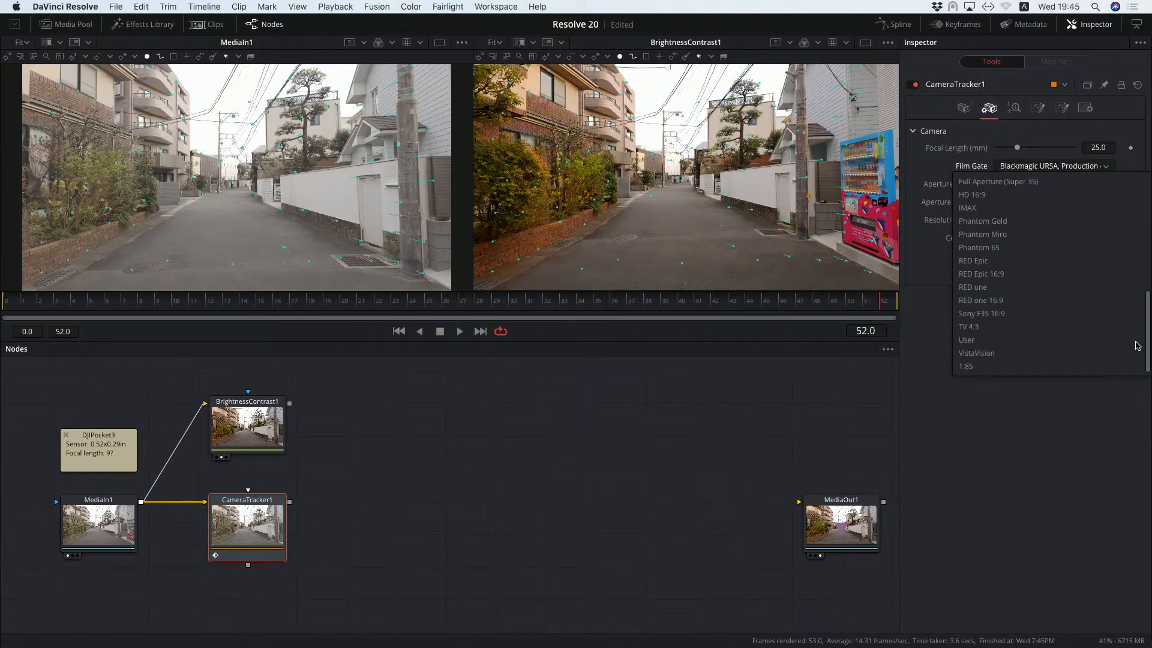
click(999, 340)
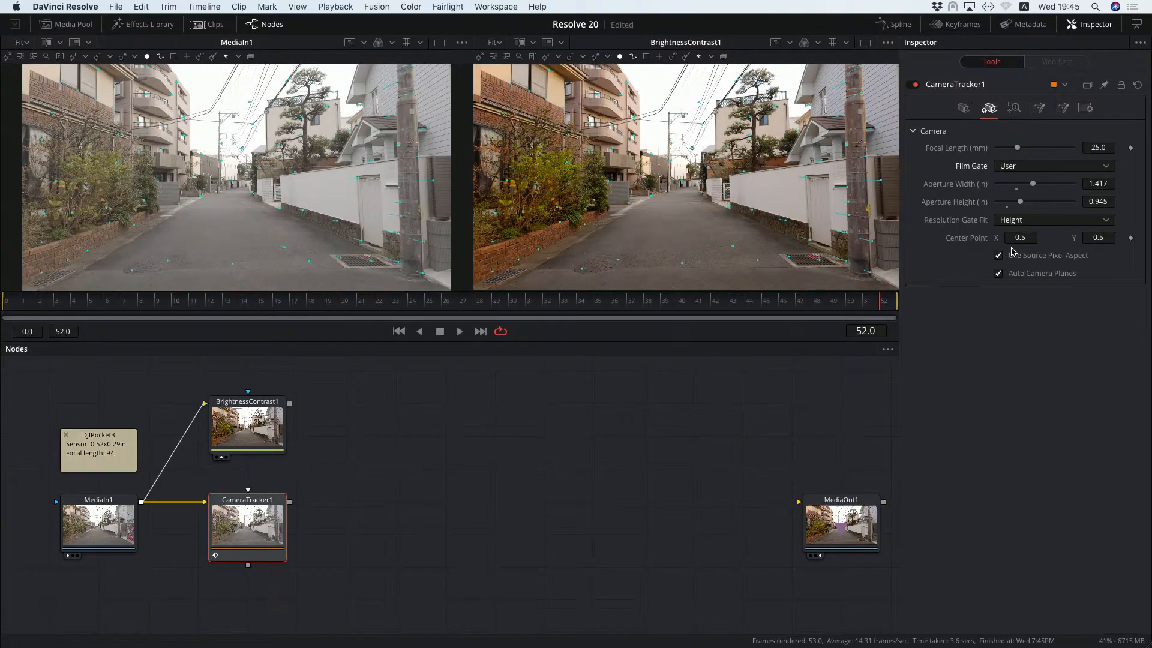
click(1095, 147)
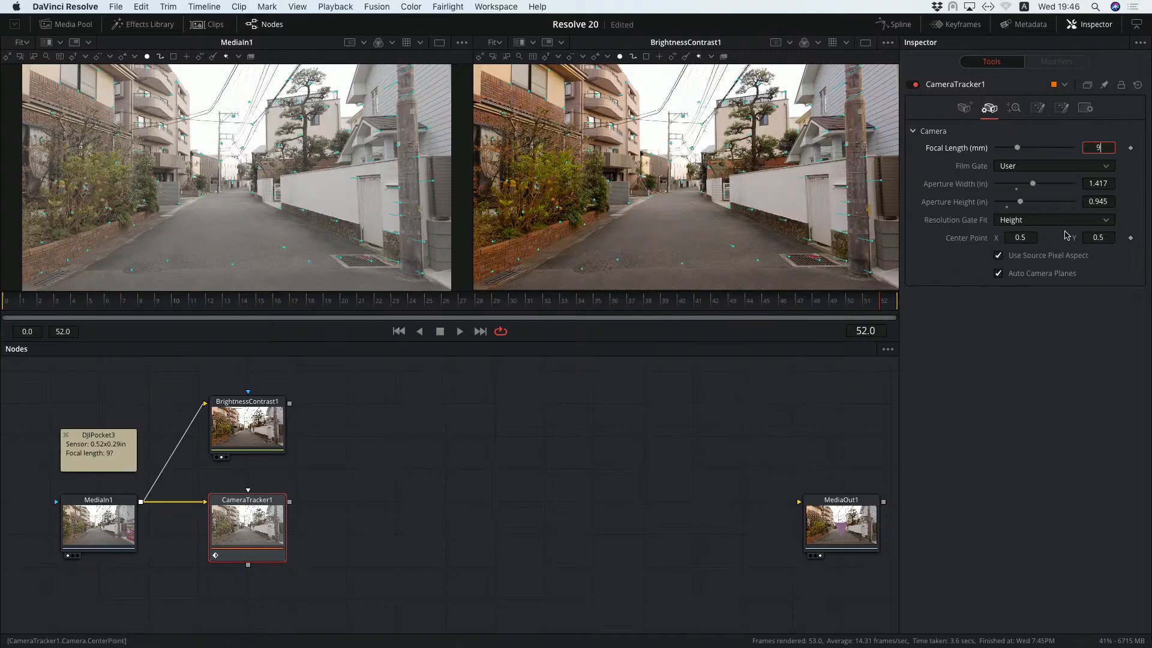
key(Return)
Set the camera tracker's aperture width to 0.52 in and its aperture height to 0.29 in.
click(1100, 182)
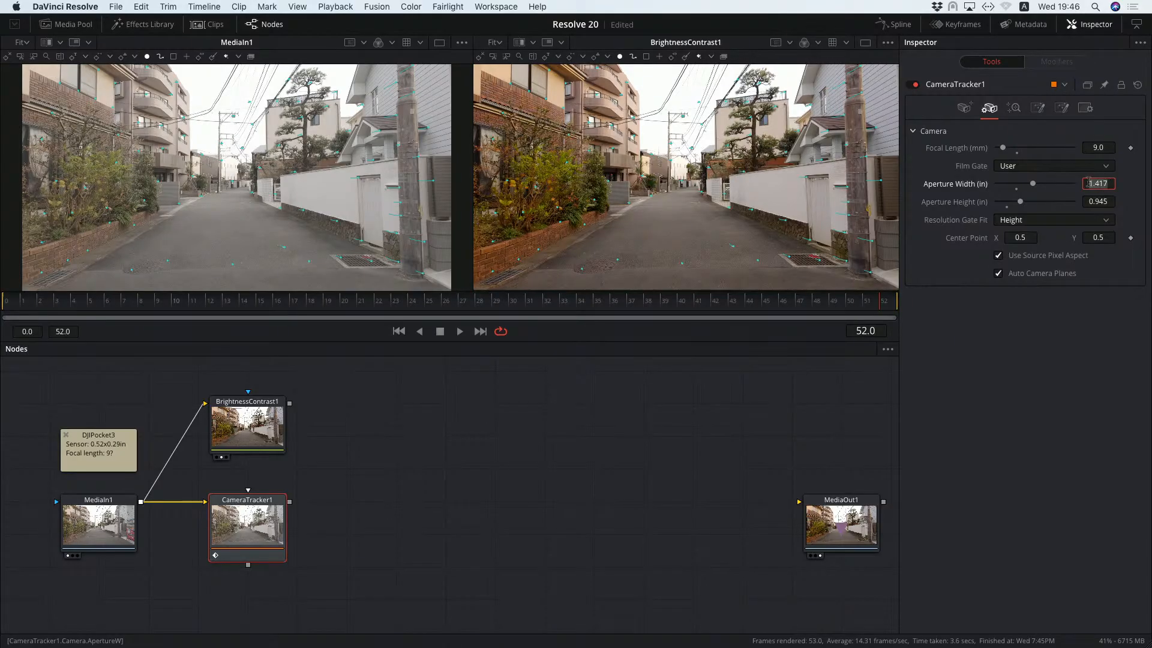
text(0.52)
key(Return)
click(1099, 202)
key(BackSpace)
key(BackSpace)
text(29)
key(Delete)
key(Delete)
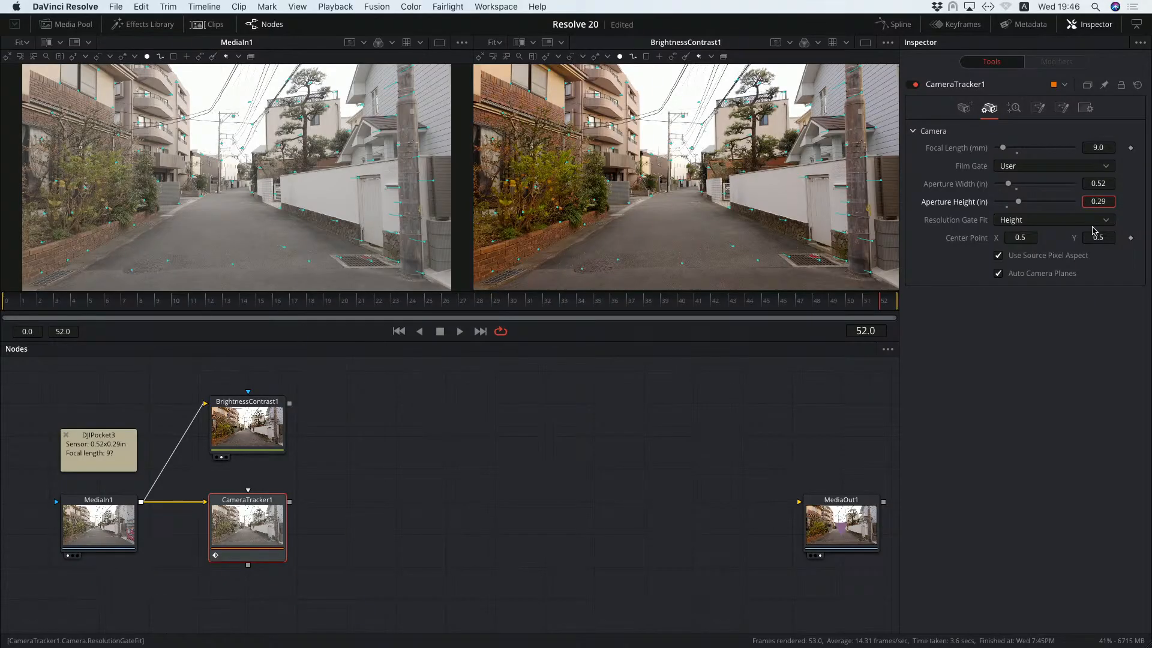
key(Return)
Solve the camera track and export the result as a 3D scene.
click(1014, 109)
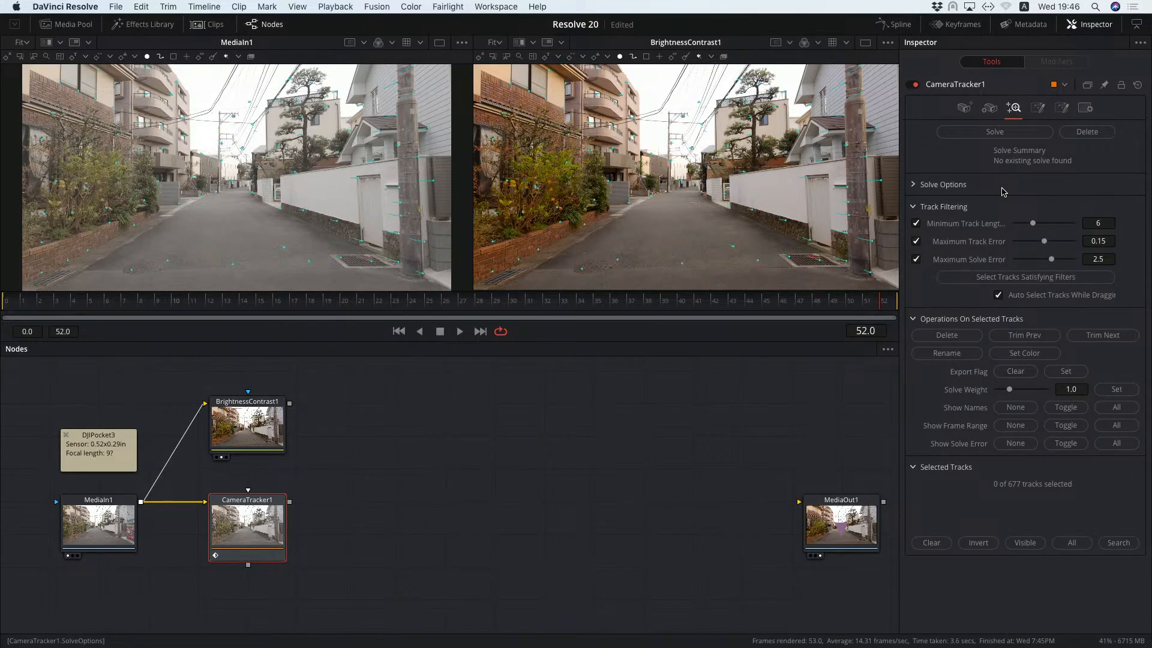
click(991, 133)
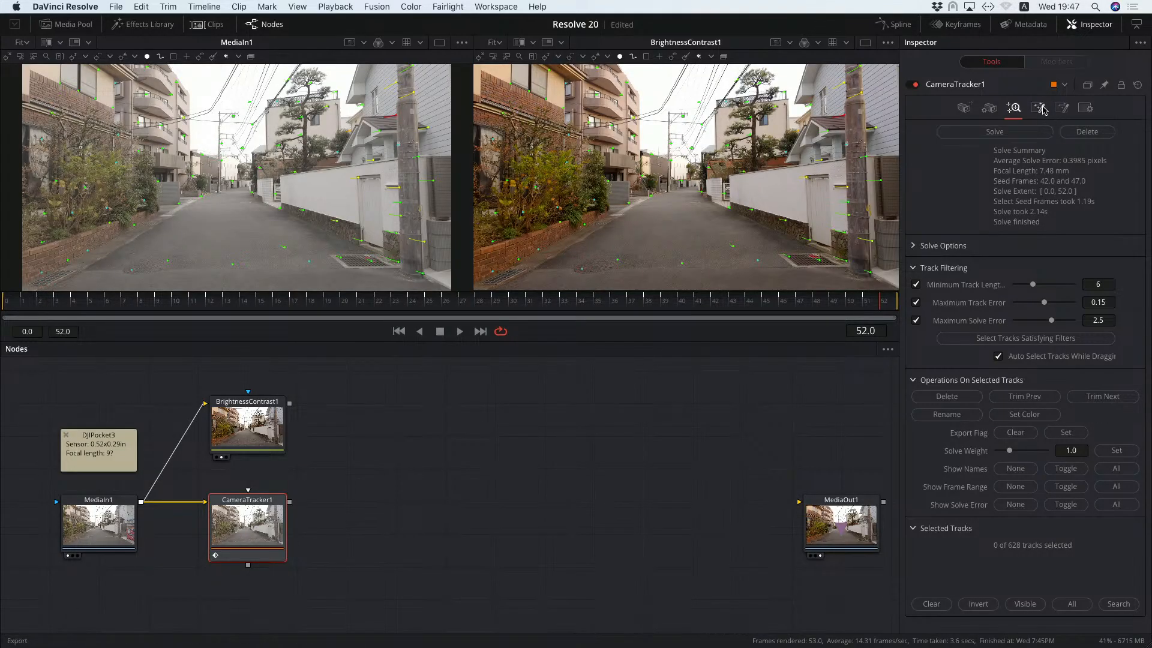
click(1039, 109)
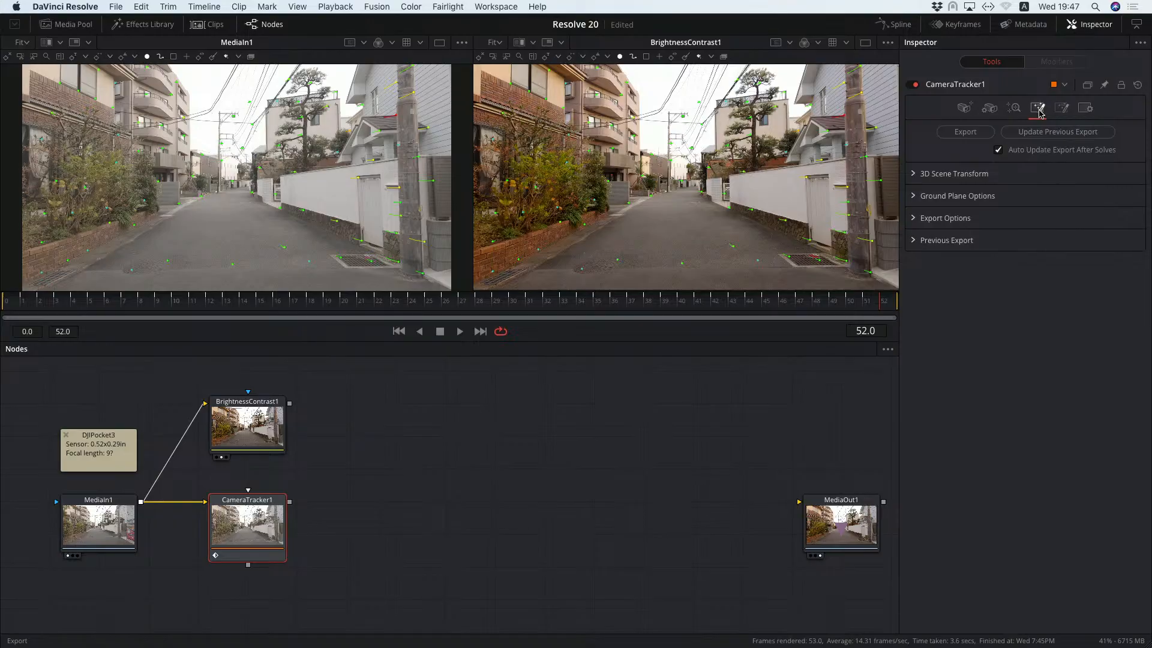
click(965, 131)
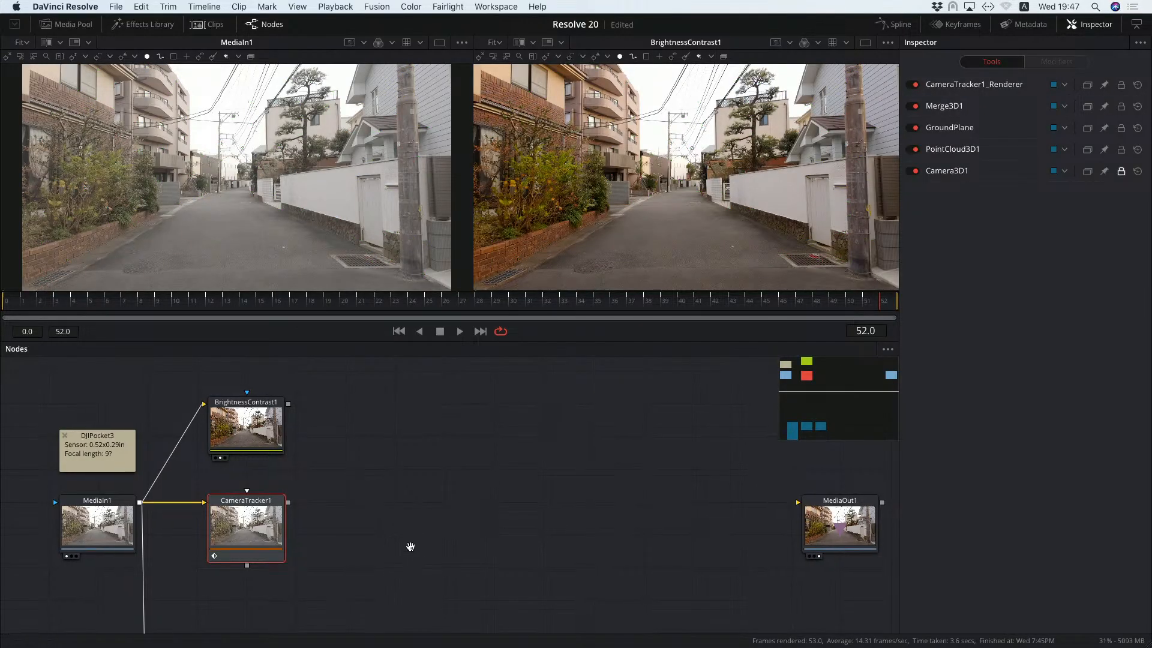
Move the exported 3D scene nodes up beside CameraTracker1, in line with the main node row.
scroll(411, 546, down, 10)
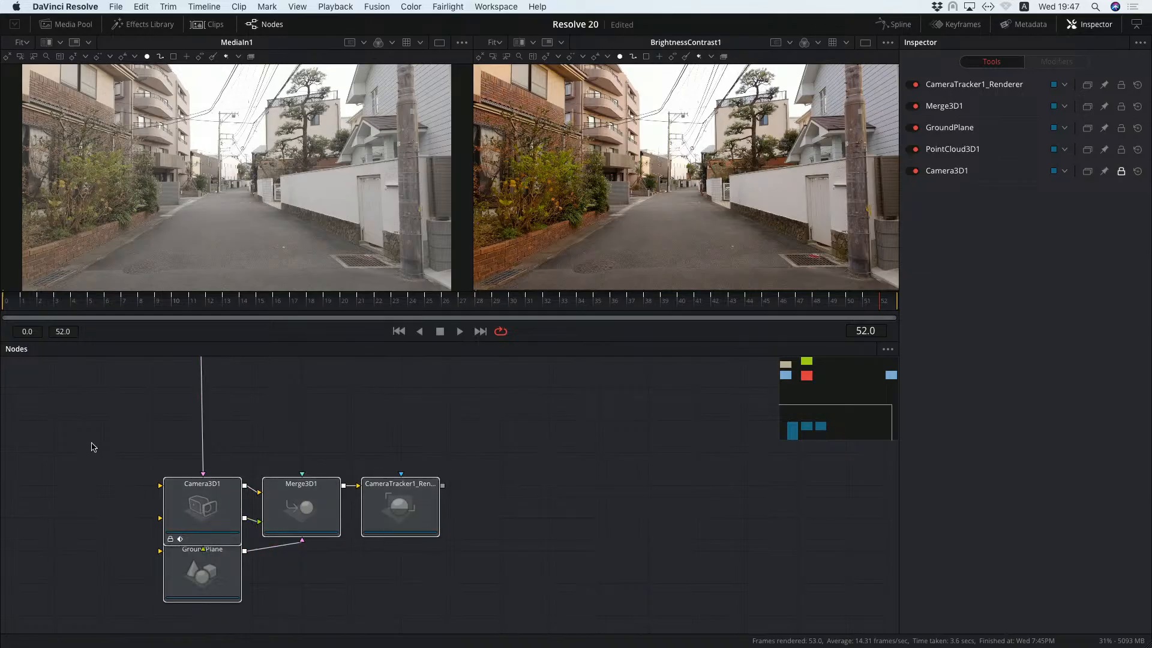
mouse_move(97, 444)
mouse_down()
mouse_move(491, 552)
mouse_move(538, 596)
mouse_up()
drag(424, 487, 572, 390)
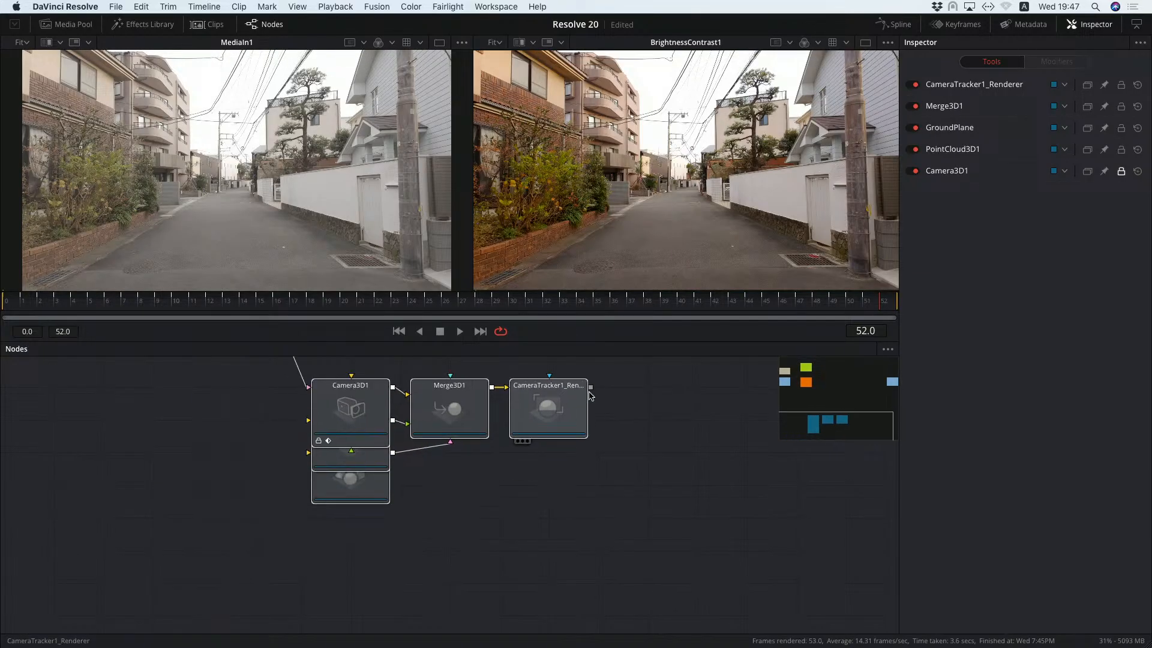
scroll(698, 525, up, 5)
drag(532, 554, 586, 390)
scroll(680, 510, up, 5)
drag(566, 575, 624, 501)
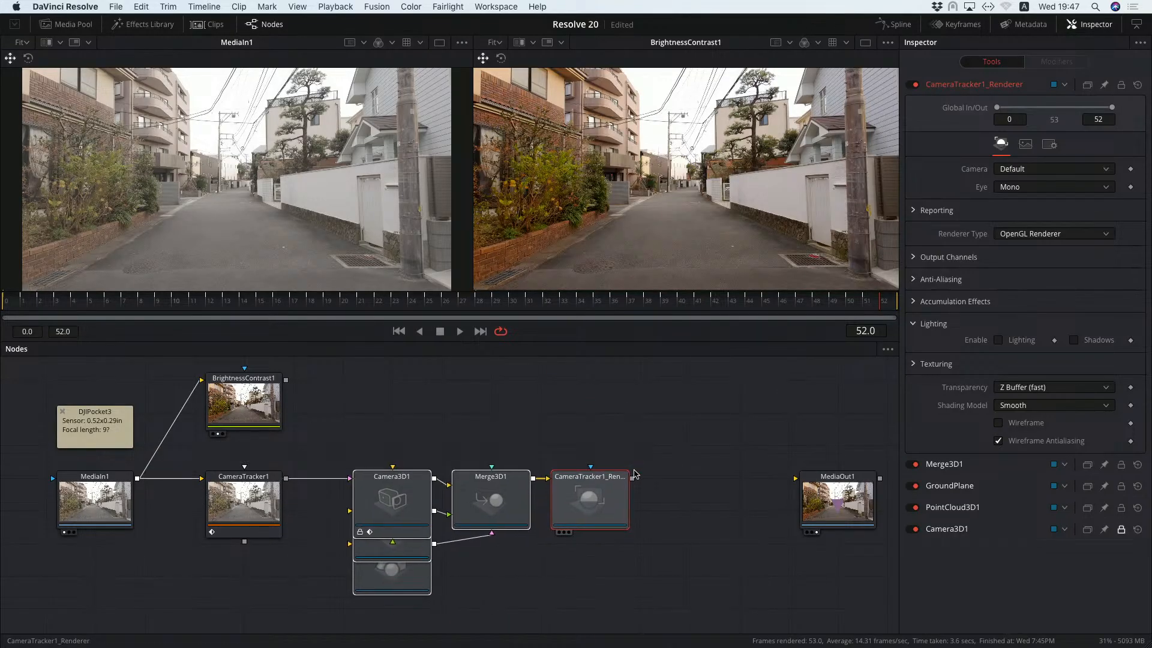
Spread out the exported nodes: Camera3D1 above PointCloud3D1, GroundPlane below it, and Merge3D1 and the renderer further towards MediaOut1.
click(612, 420)
drag(408, 478, 414, 389)
click(403, 492)
drag(415, 550, 419, 581)
drag(604, 459, 653, 459)
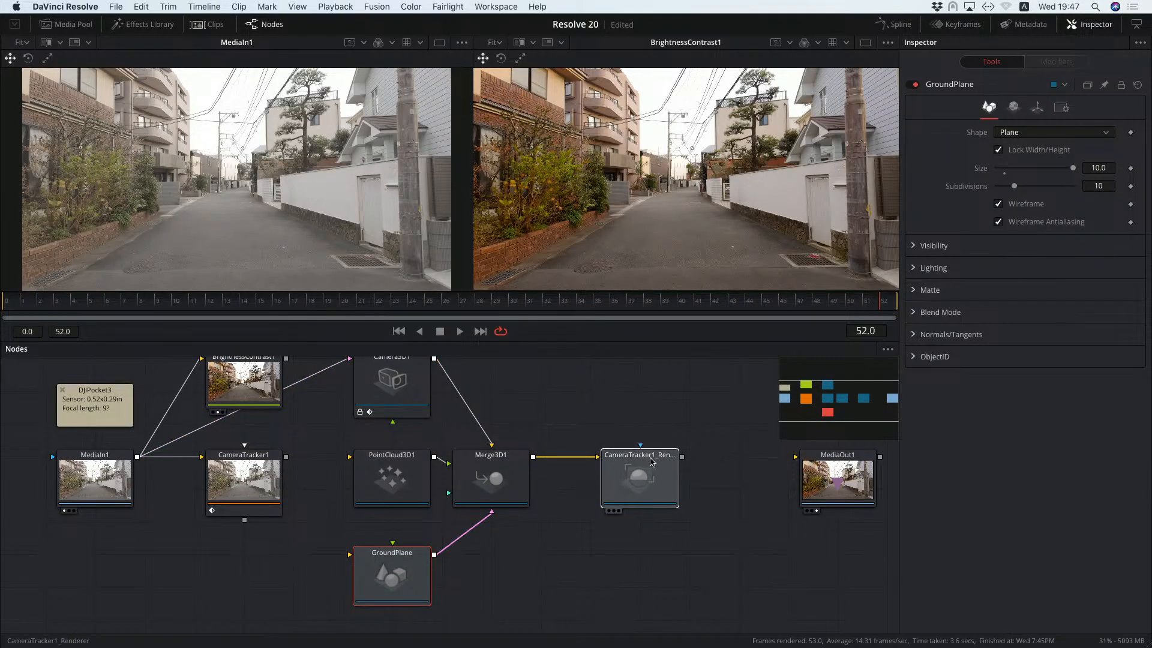
drag(499, 459, 548, 459)
drag(649, 460, 699, 459)
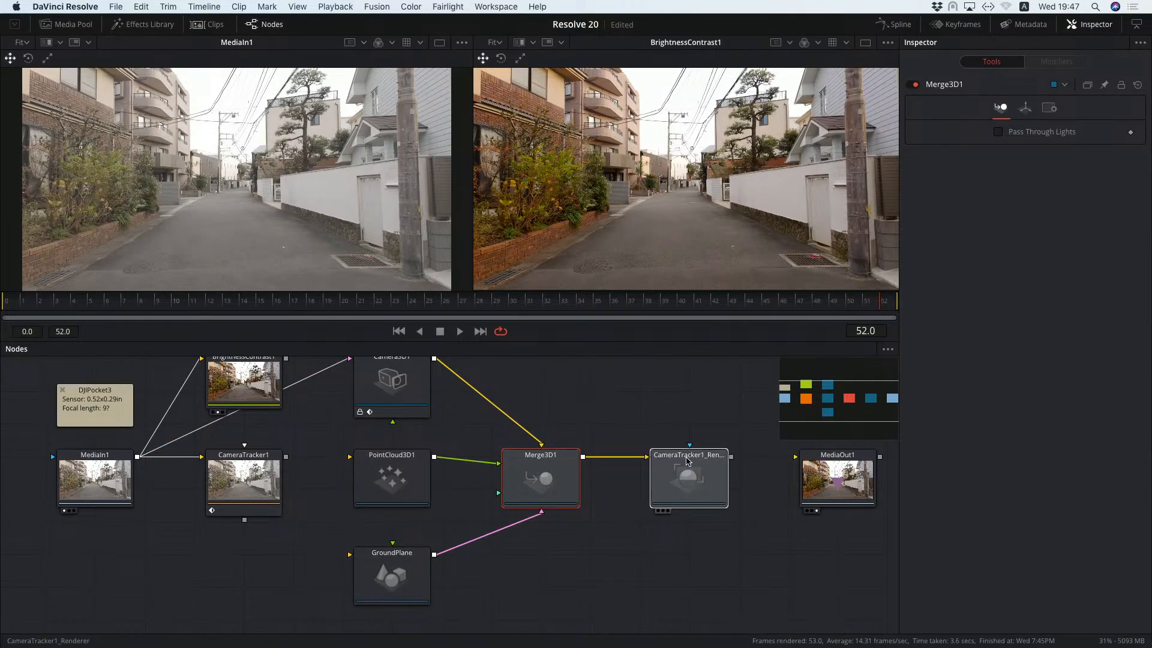
scroll(650, 402, up, 1)
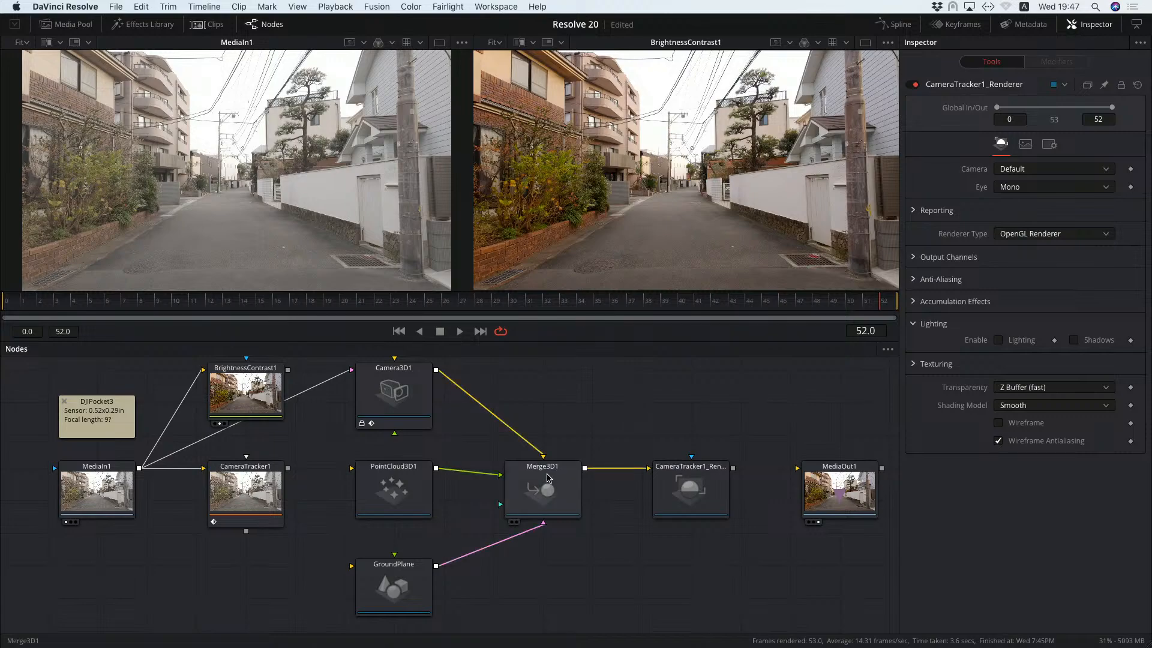
Show Merge3D1 in the first viewer and play the clip to check the tracked camera in the 3D scene.
click(553, 473)
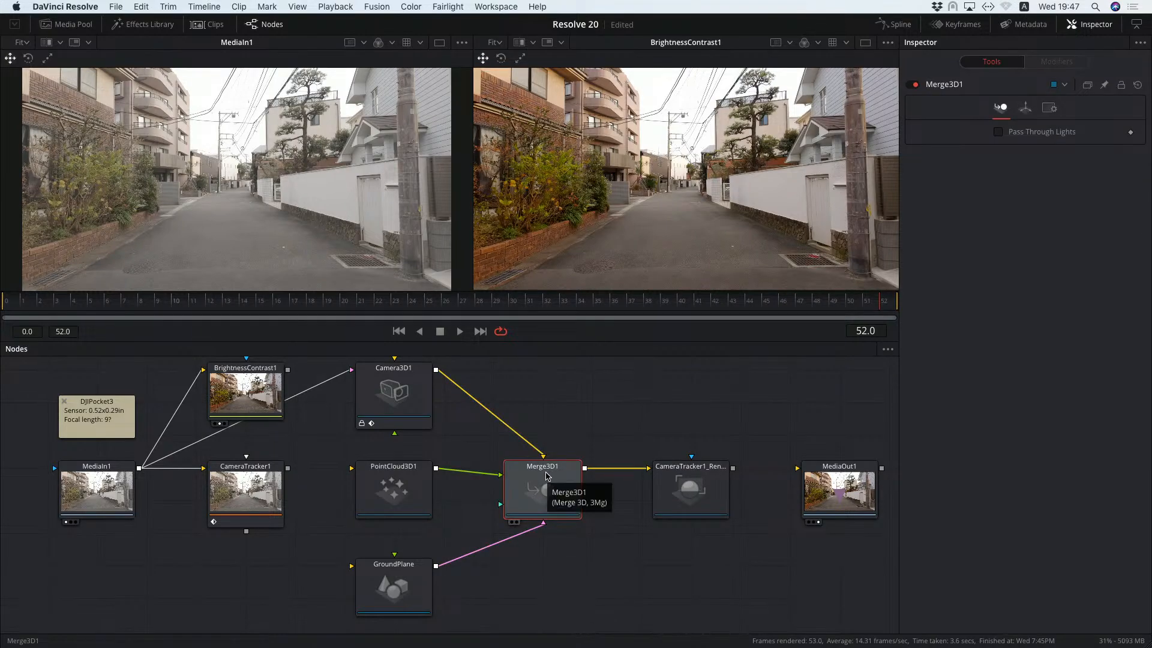
key(1)
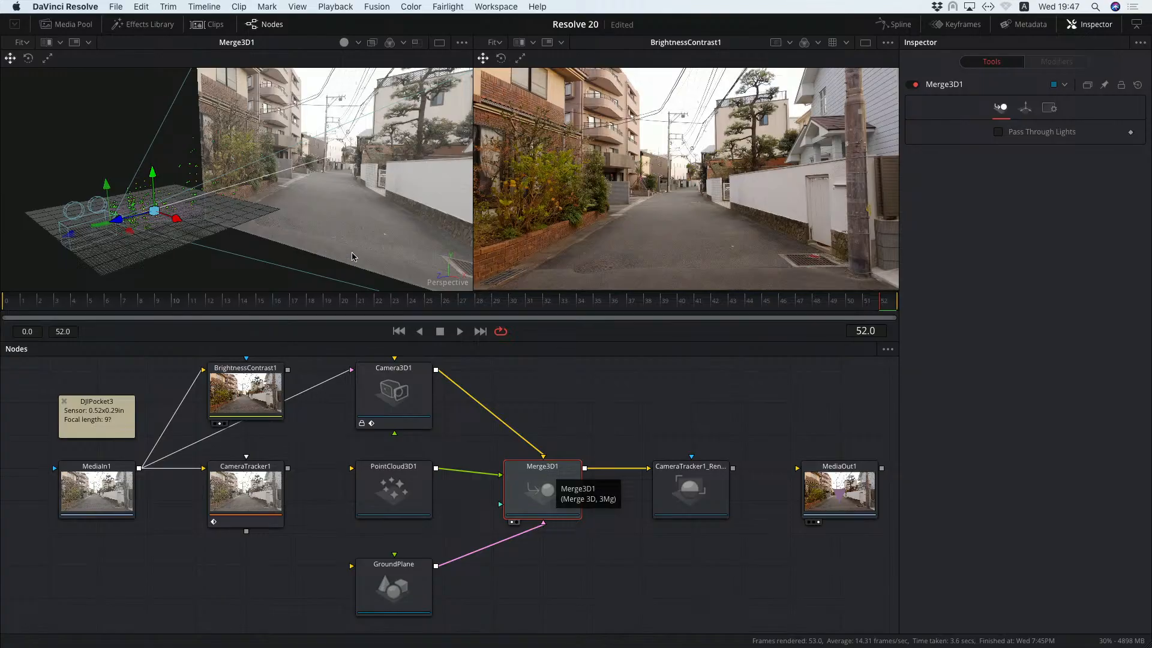
mouse_move(357, 231)
mouse_down()
mouse_move(328, 216)
mouse_move(352, 235)
mouse_up()
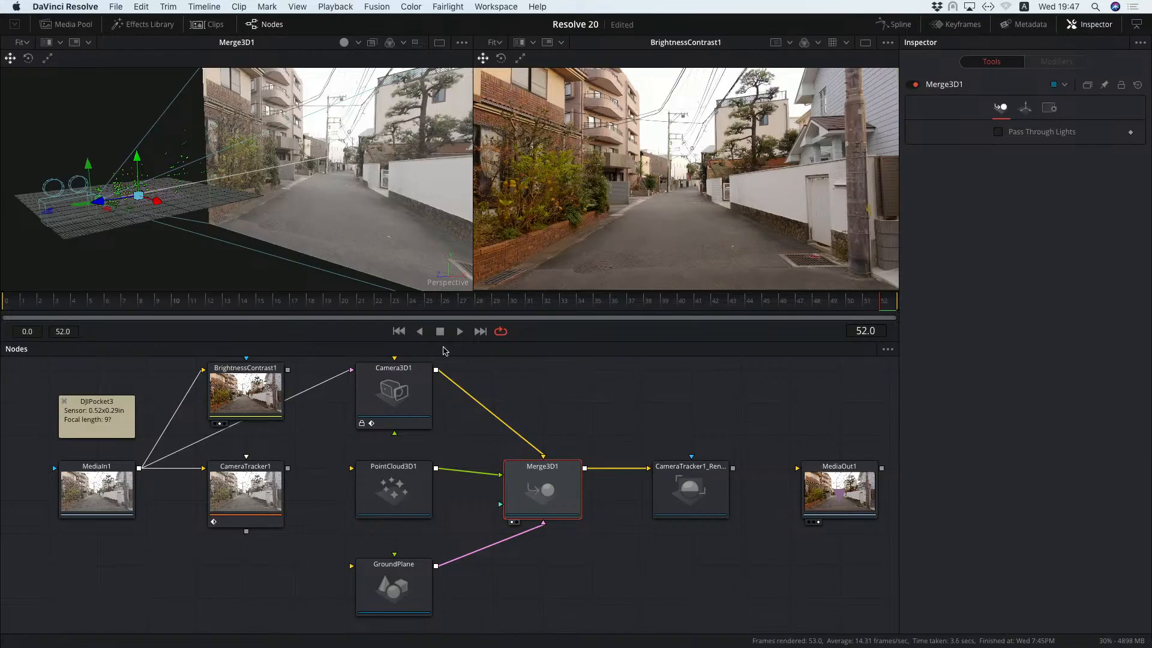
click(460, 331)
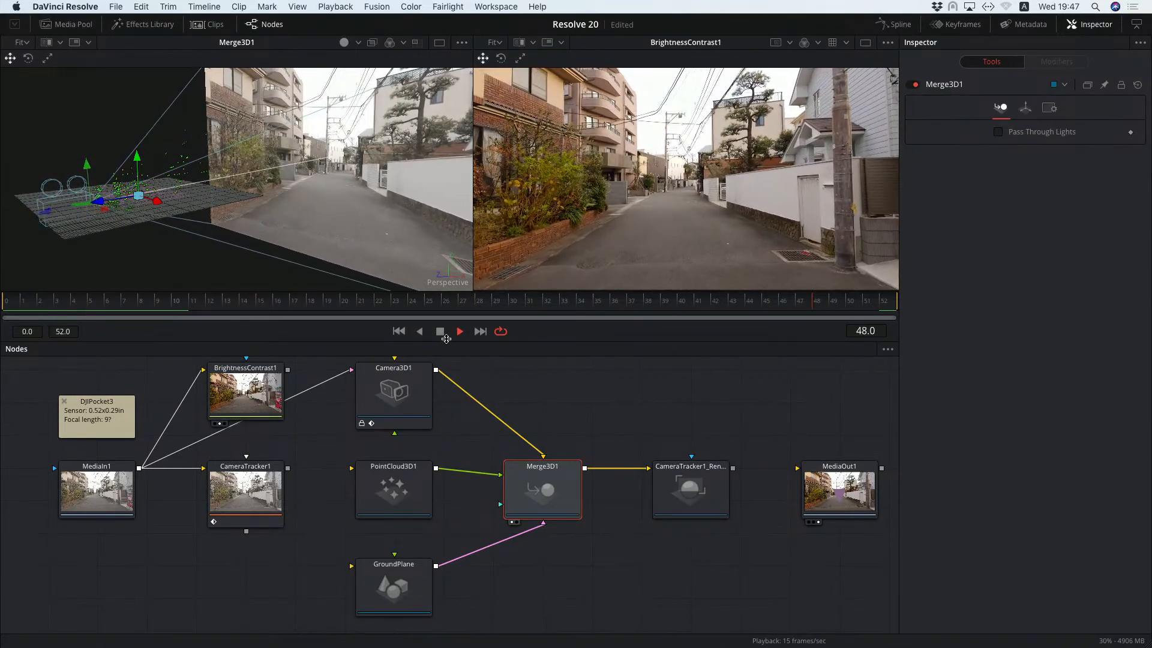
key(space)
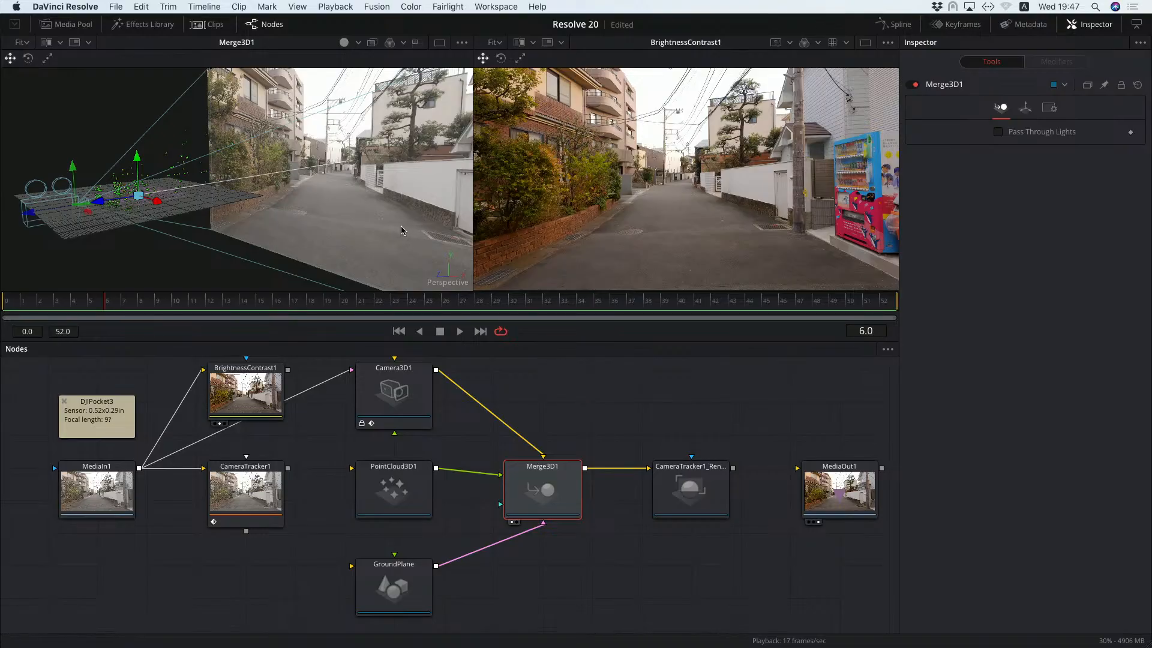
Lower the GroundPlane slightly along its vertical axis, judged from a side-on view of the point cloud.
drag(399, 226, 336, 224)
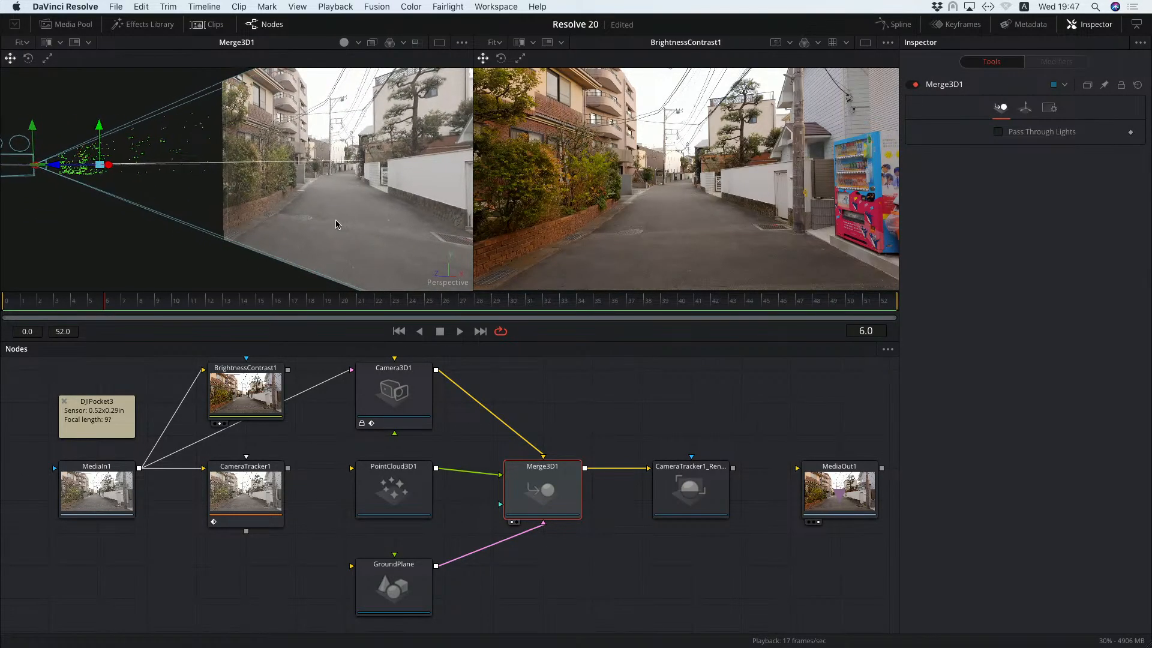
scroll(420, 567, down, 1)
click(420, 567)
drag(99, 127, 99, 135)
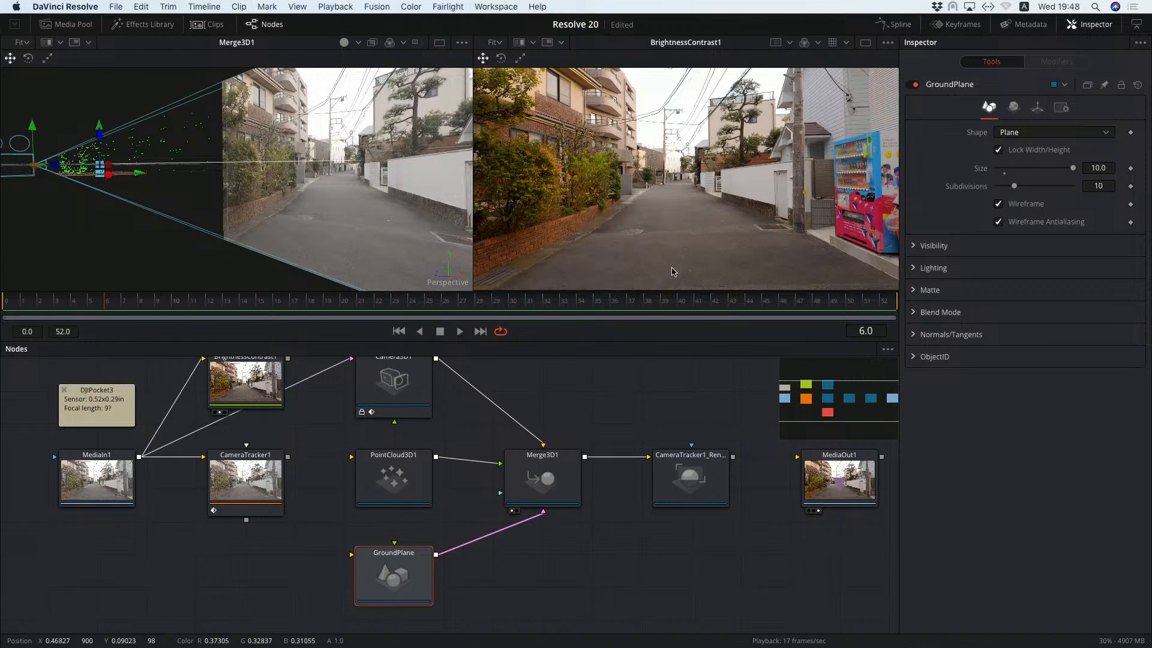
click(585, 548)
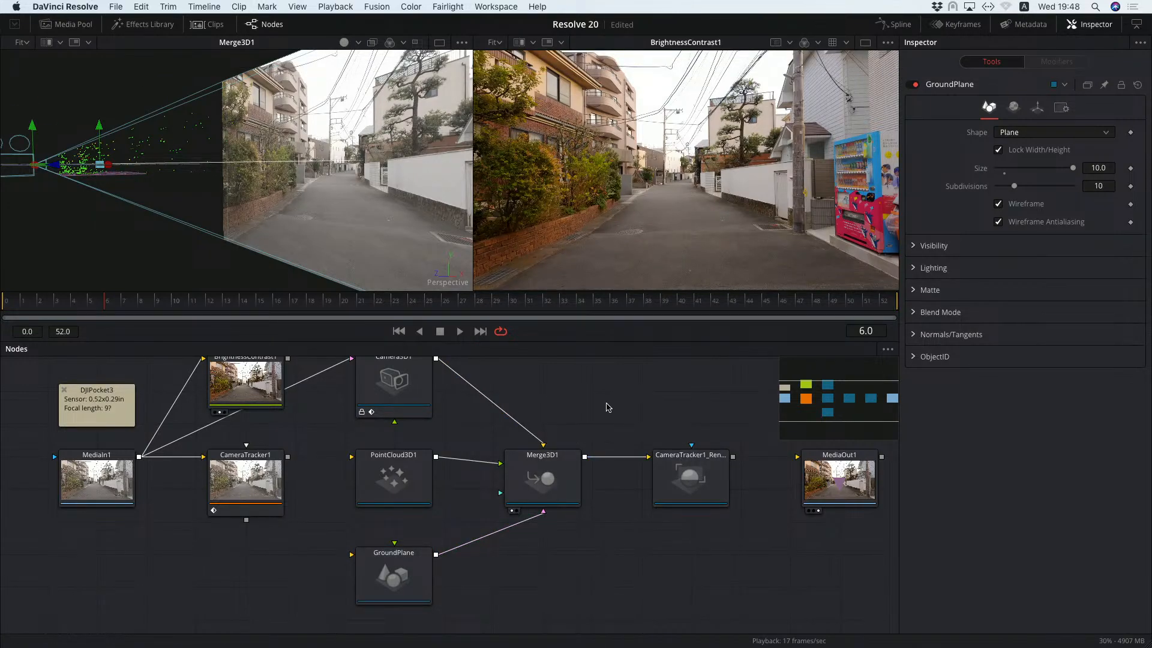
Show CameraTracker1_Renderer in the second viewer, connect its output to MediaOut1 and play the clip to check the rendered scene.
scroll(600, 420, up, 2)
scroll(600, 420, right, 2)
click(689, 484)
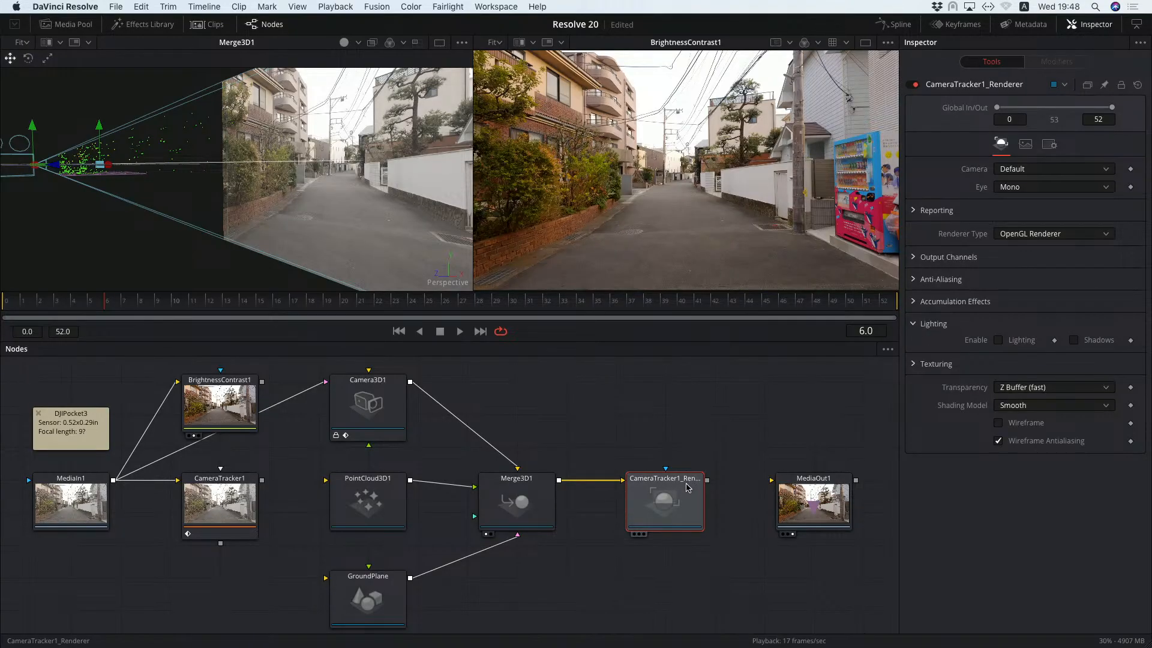
key(2)
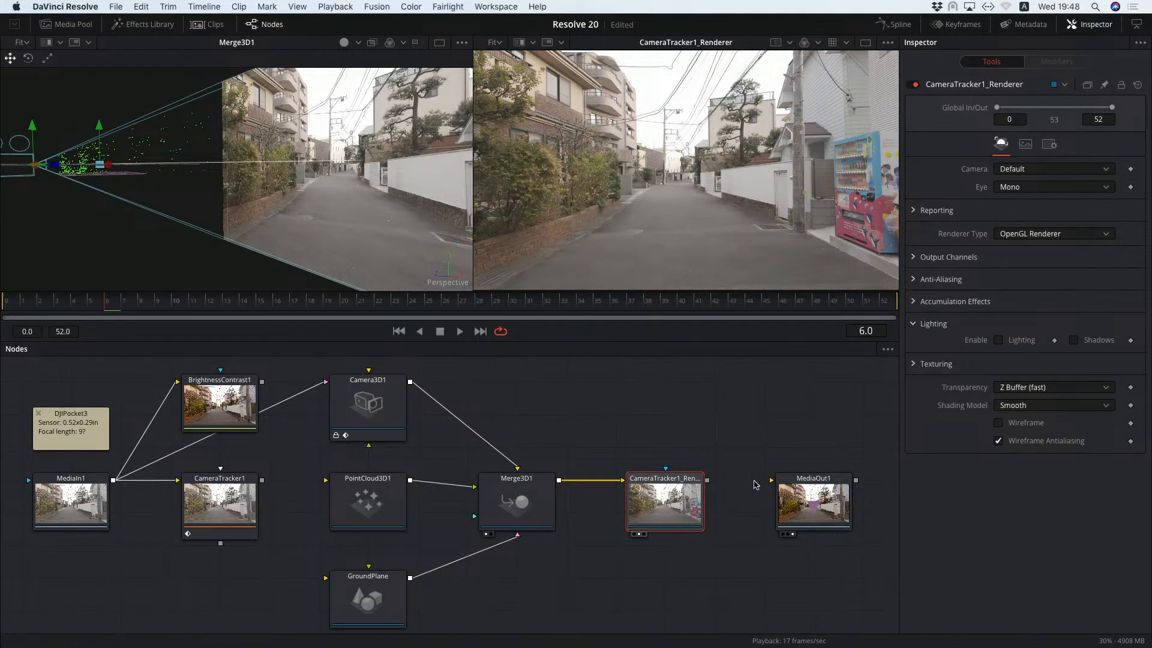
drag(707, 479, 772, 516)
click(677, 577)
drag(689, 582, 708, 579)
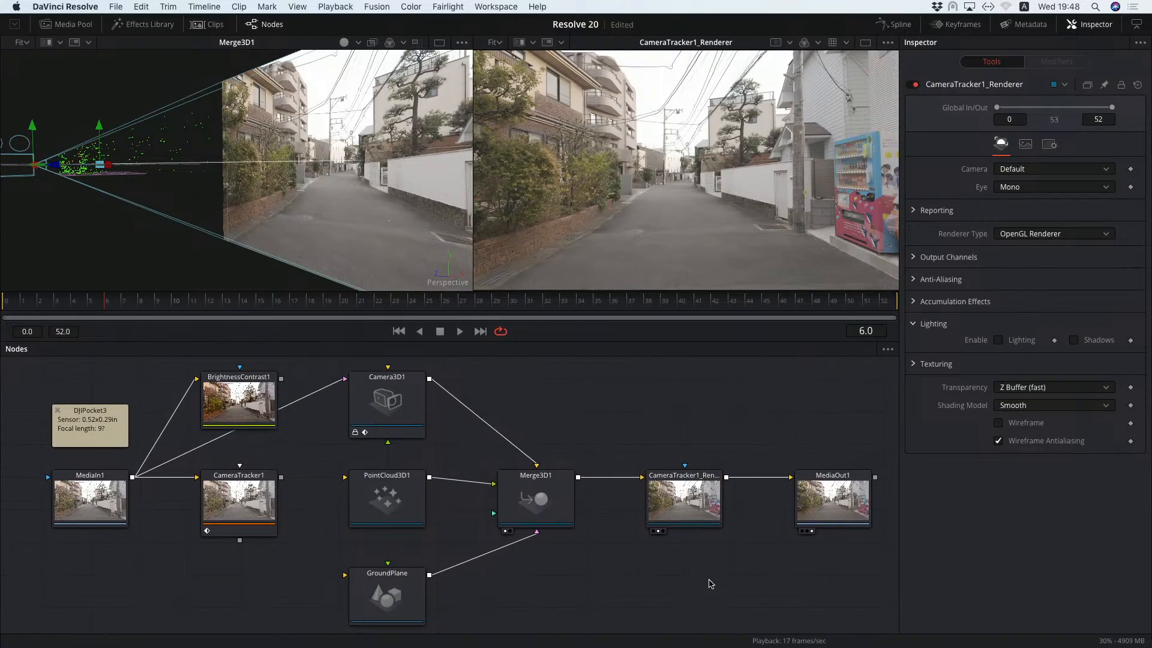
click(460, 331)
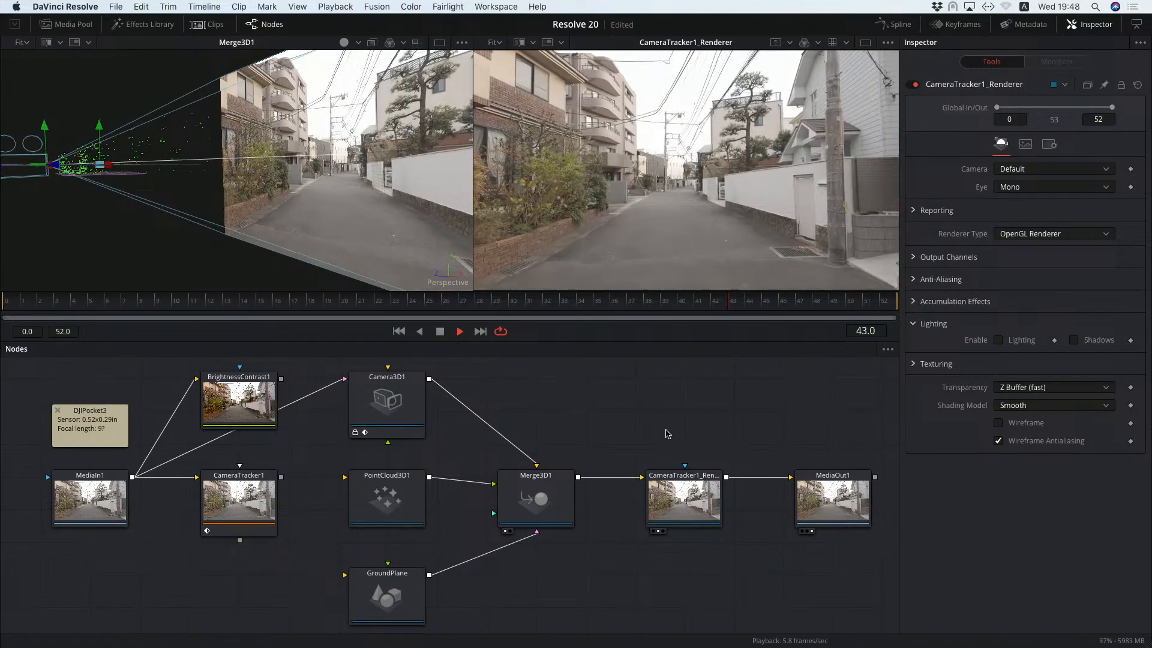
click(439, 332)
Change the GroundPlane's shape from a plane to Cone.
click(413, 583)
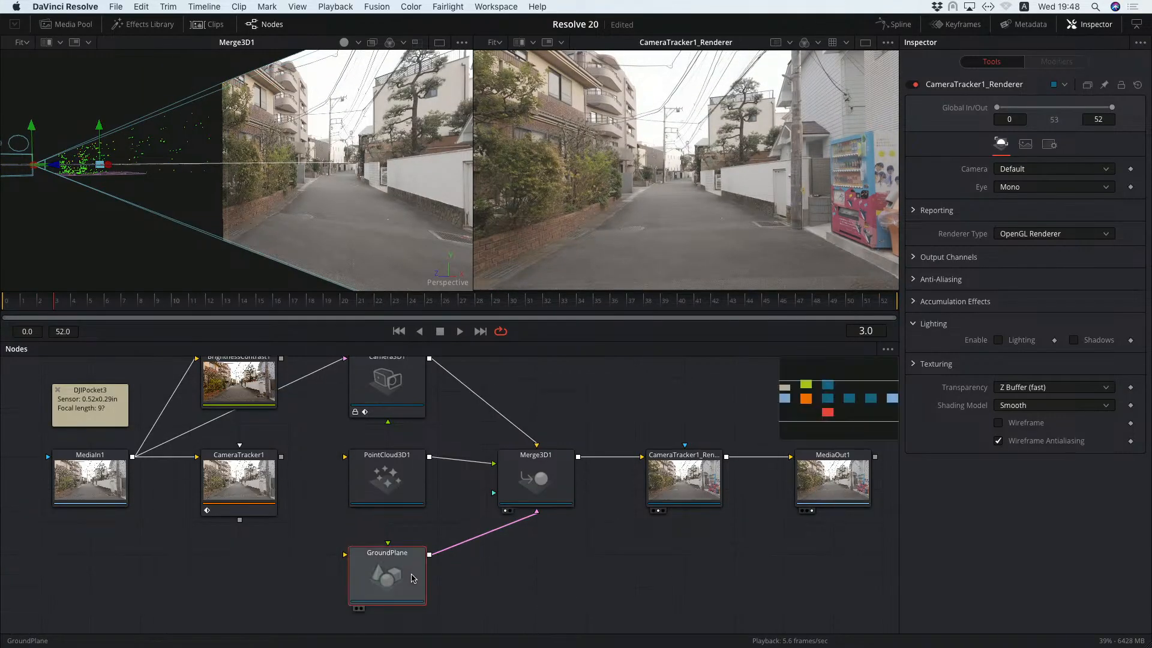
scroll(617, 580, down, 1)
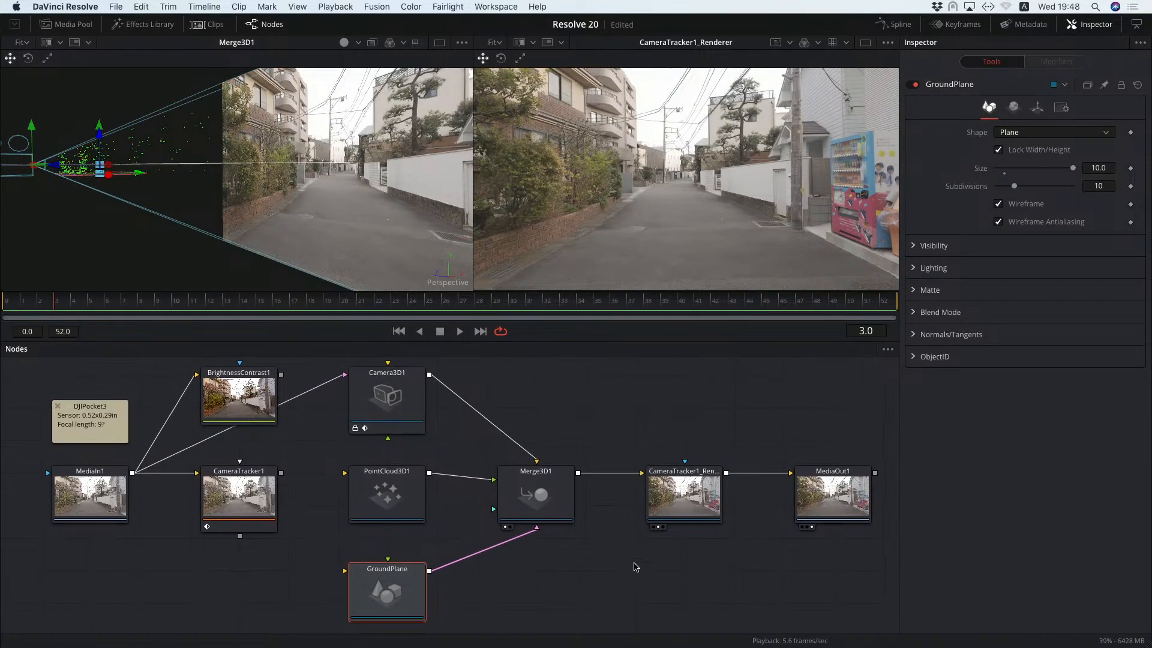
click(1071, 136)
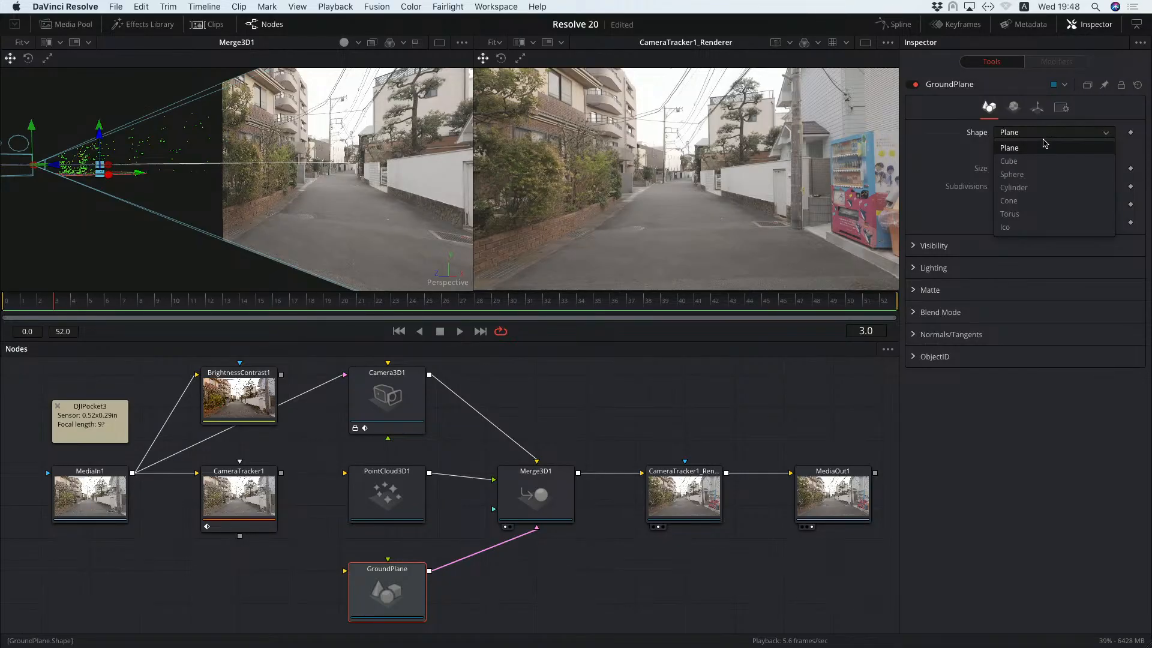
click(1040, 204)
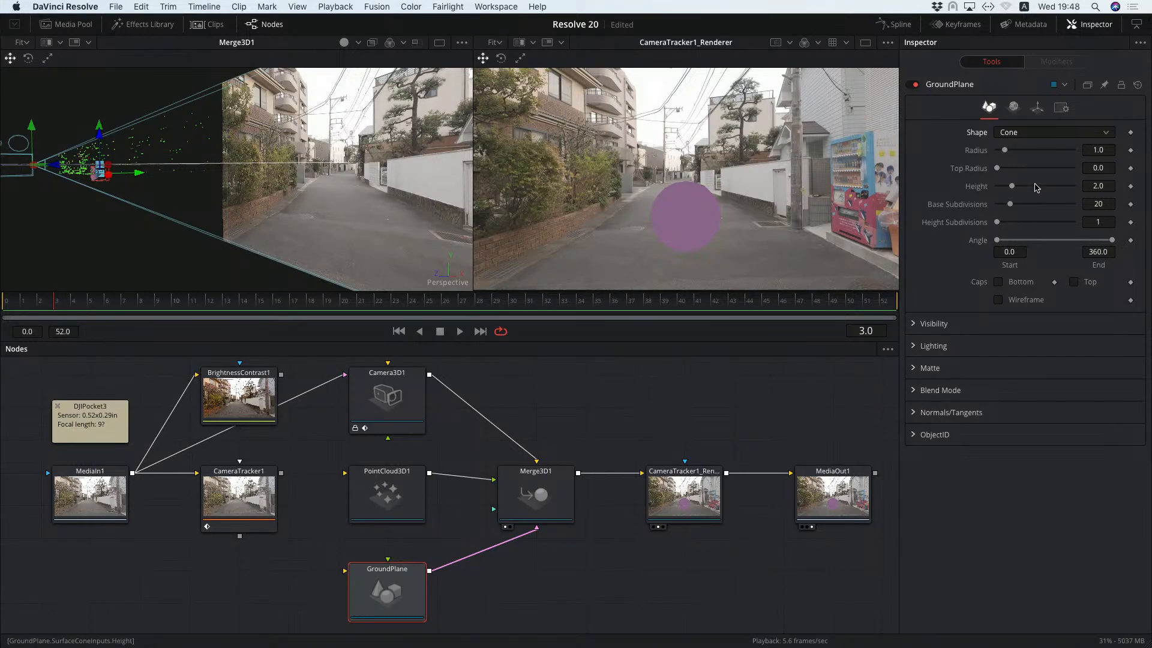
Set the GroundPlane cone's X rotation to 180 so its tip points down, and play the clip to check how it tracks.
click(1037, 112)
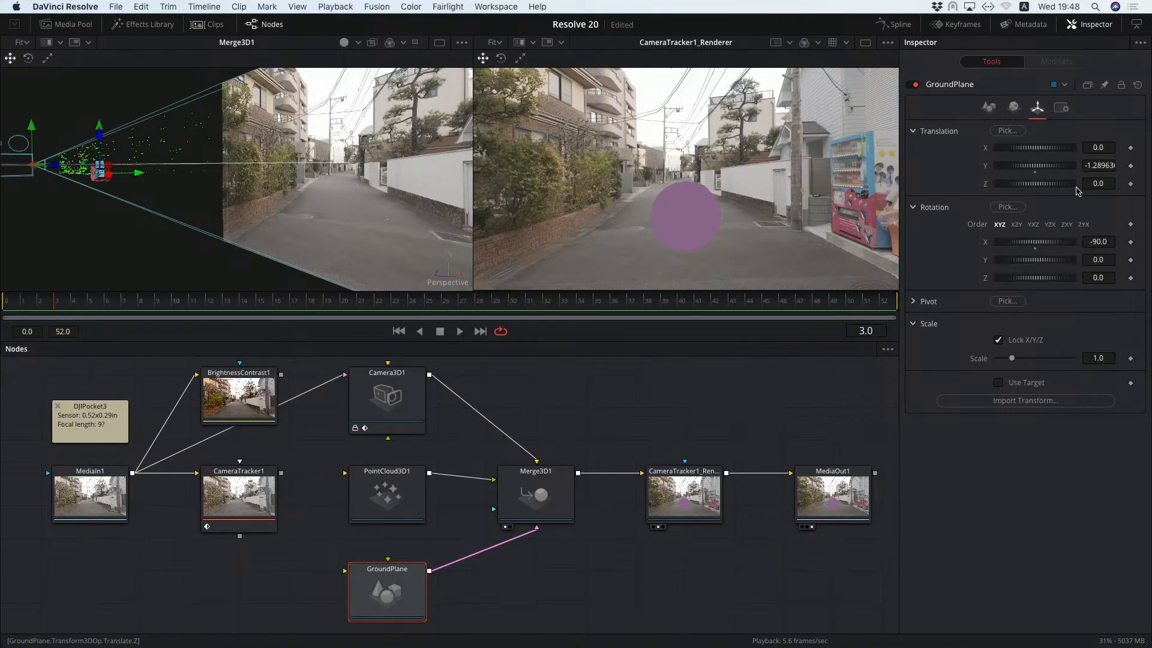
click(1090, 242)
key(Tab)
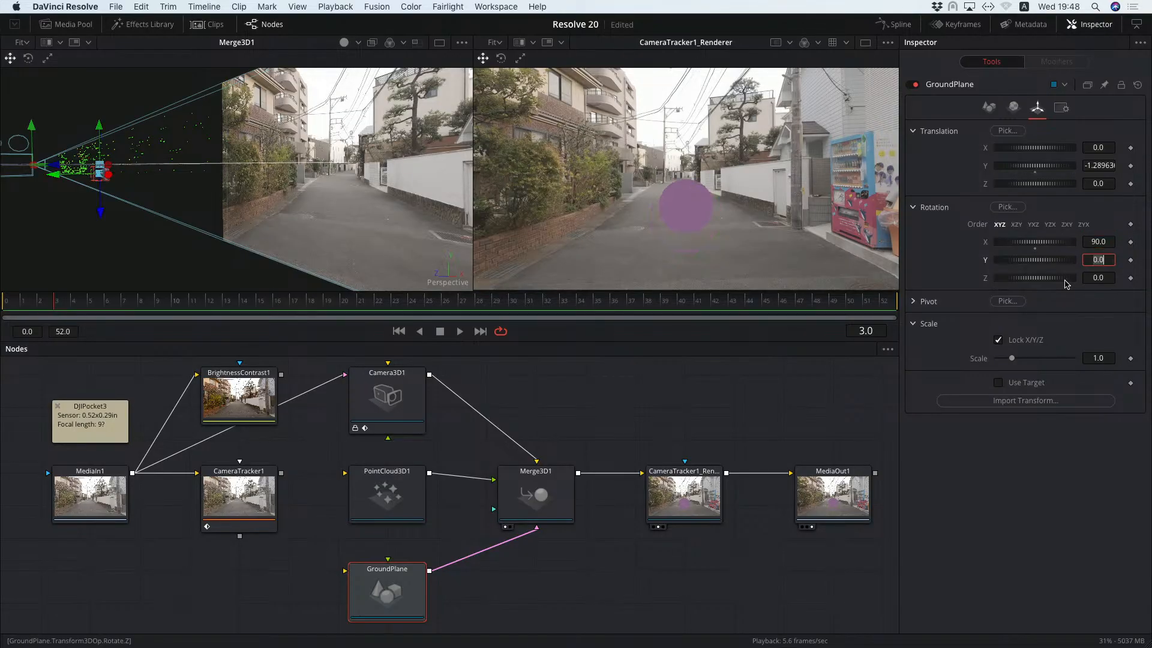
drag(1109, 244, 1096, 243)
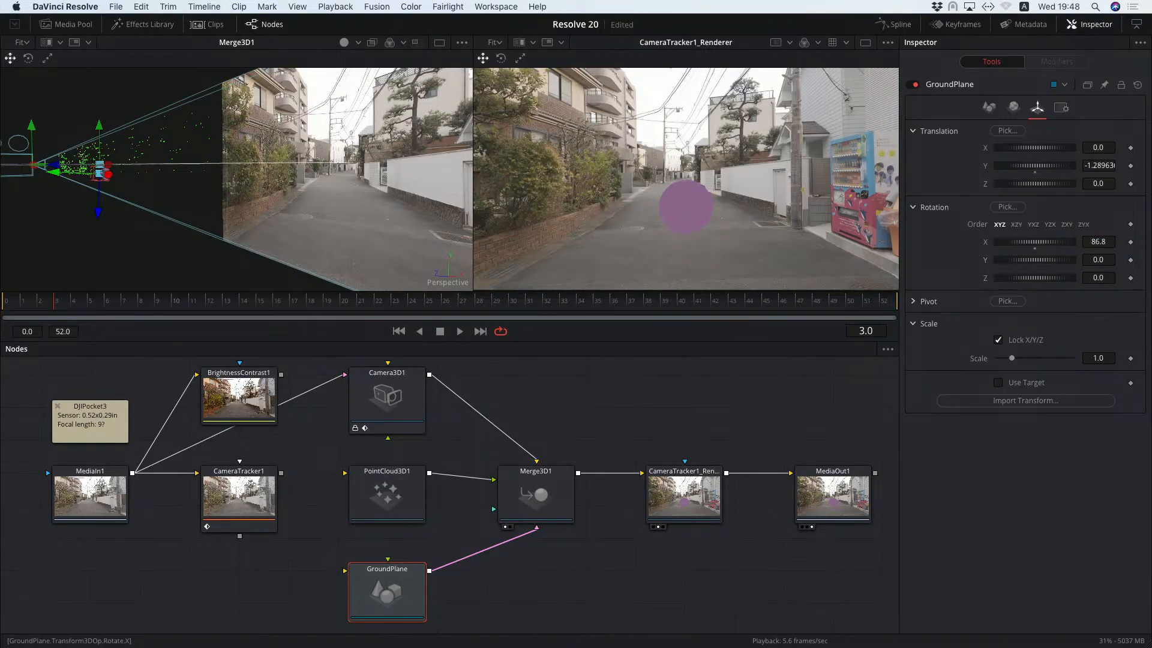
click(1096, 242)
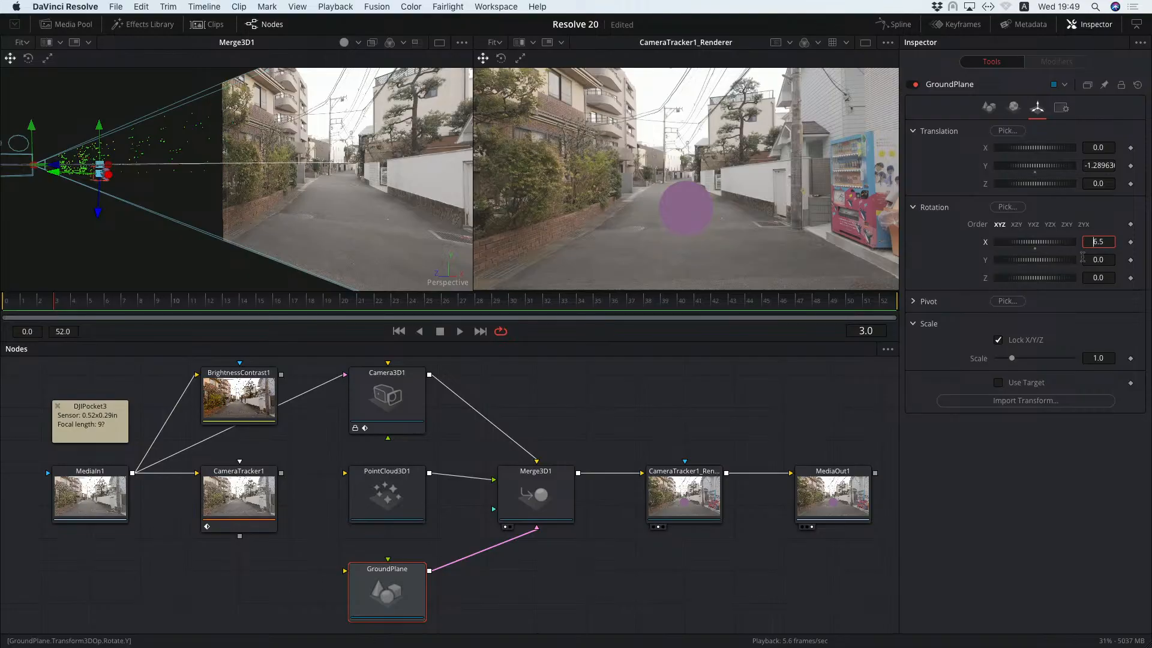
text(0)
key(Tab)
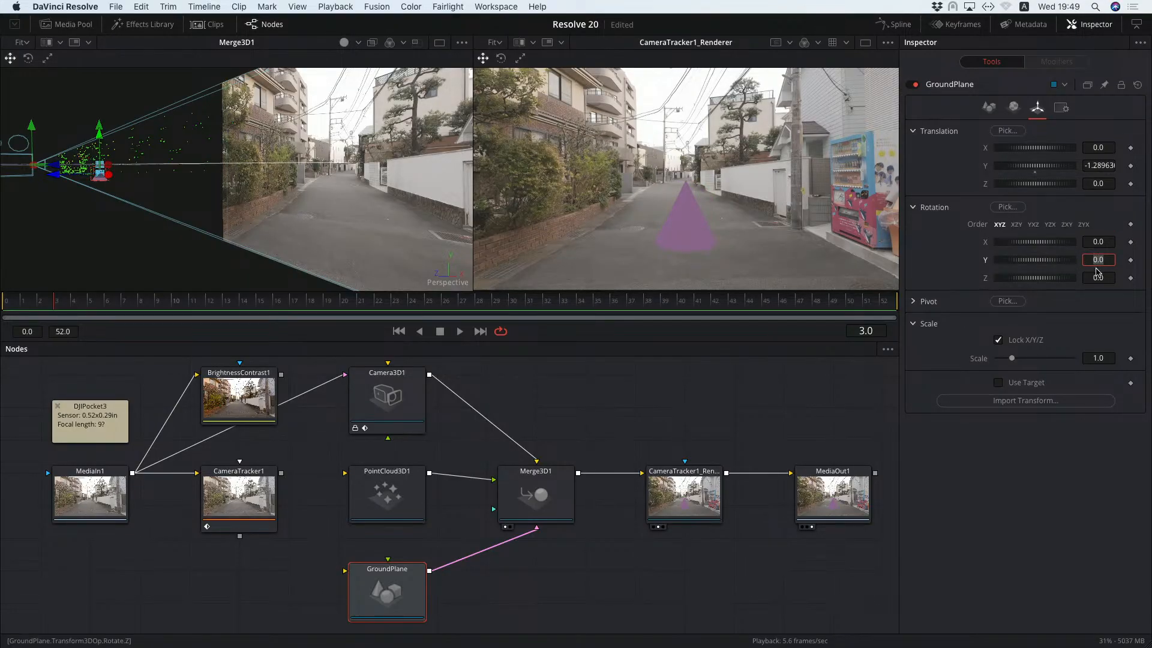
click(1102, 242)
text(18)
key(Tab)
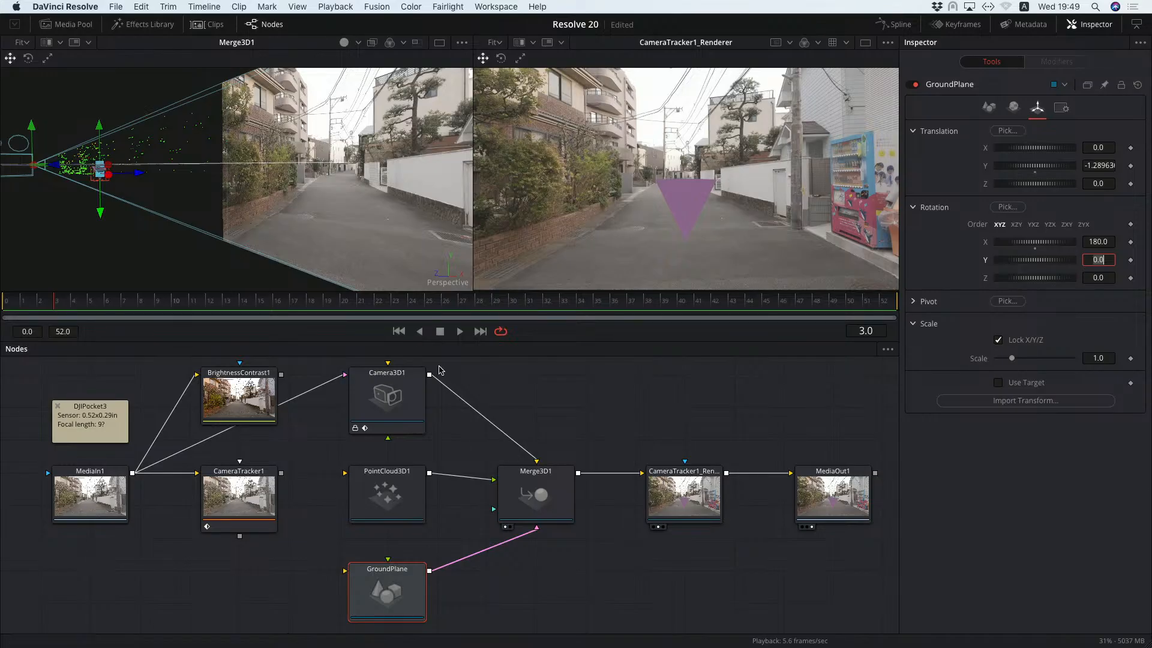
click(459, 331)
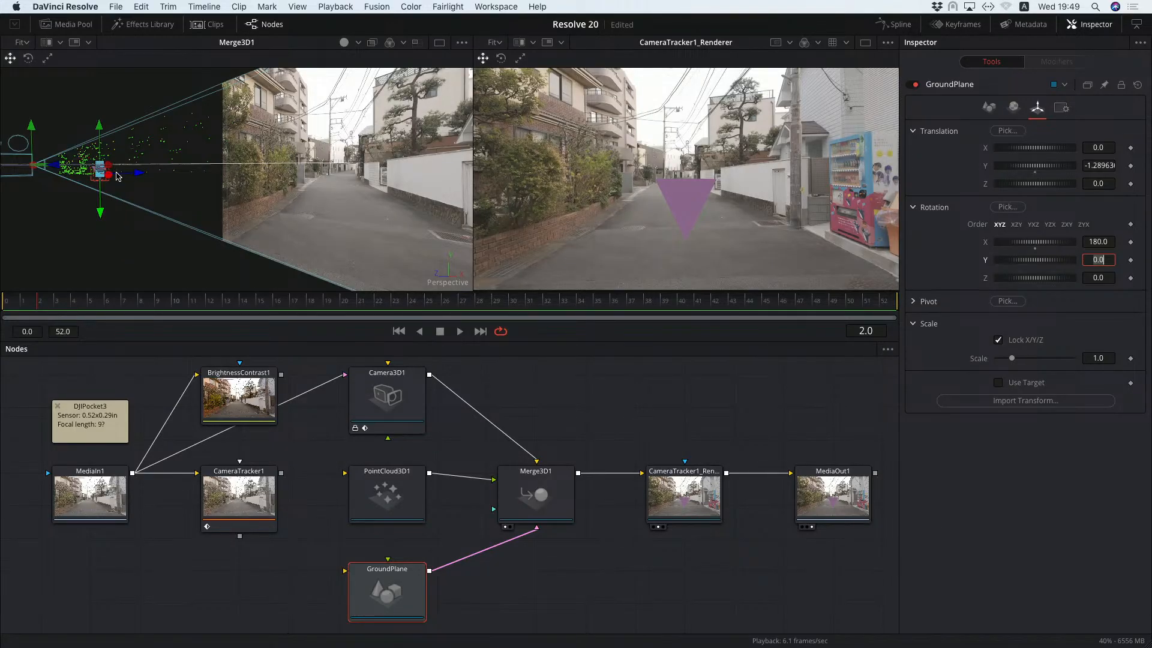
Raise the inverted cone along its vertical axis to a Y translation of about -0.37 and play the clip to check the track.
drag(143, 207, 168, 217)
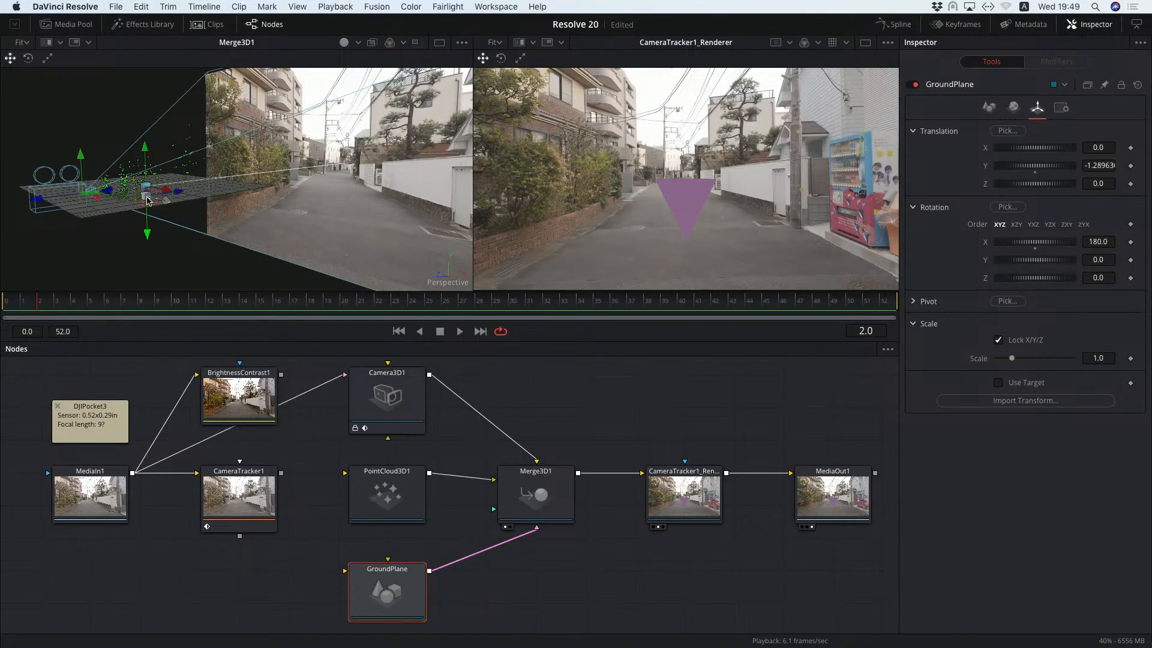
scroll(147, 200, up, 5)
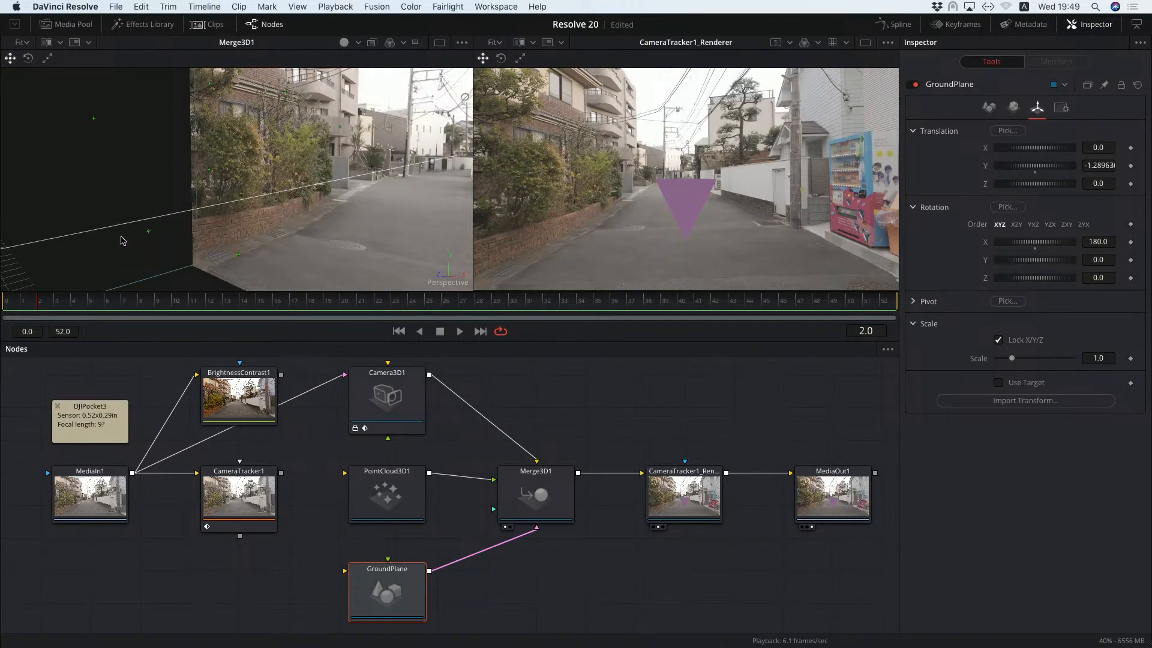
scroll(164, 216, down, 5)
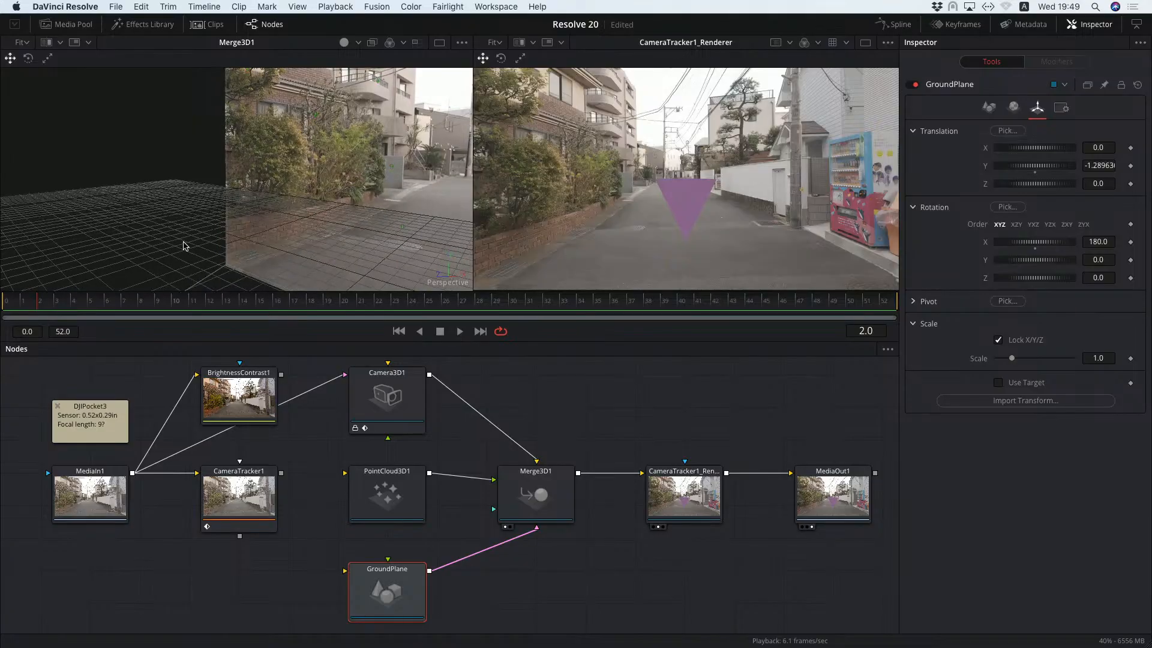
scroll(185, 246, up, 3)
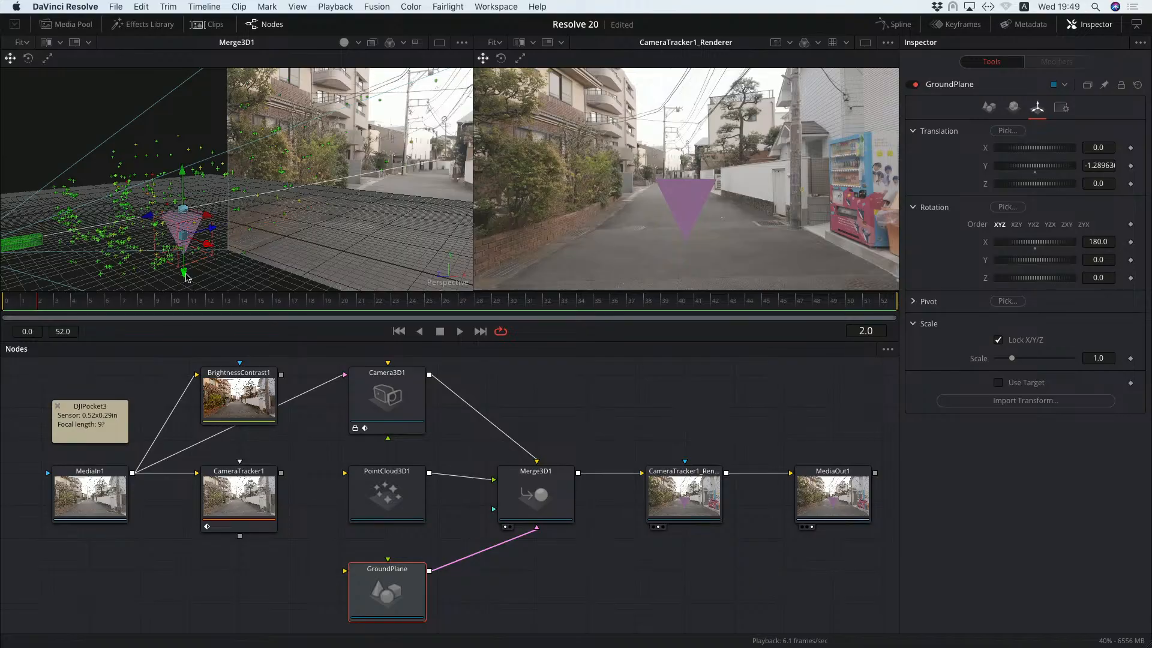
drag(186, 277, 184, 266)
drag(271, 250, 270, 238)
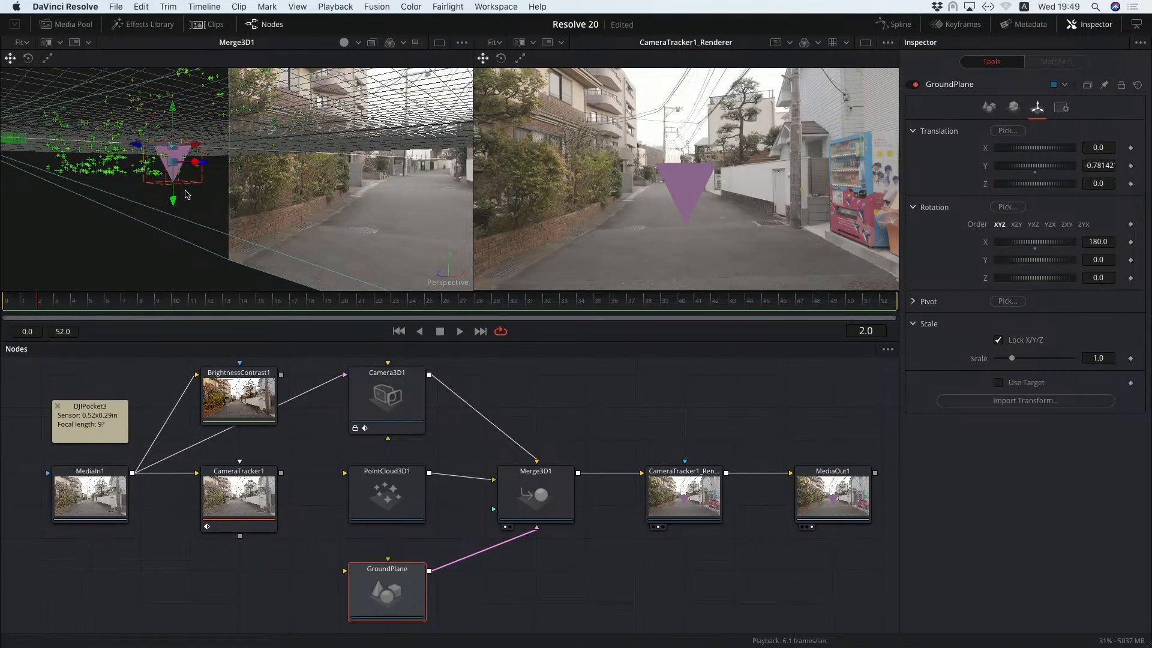
drag(175, 206, 224, 222)
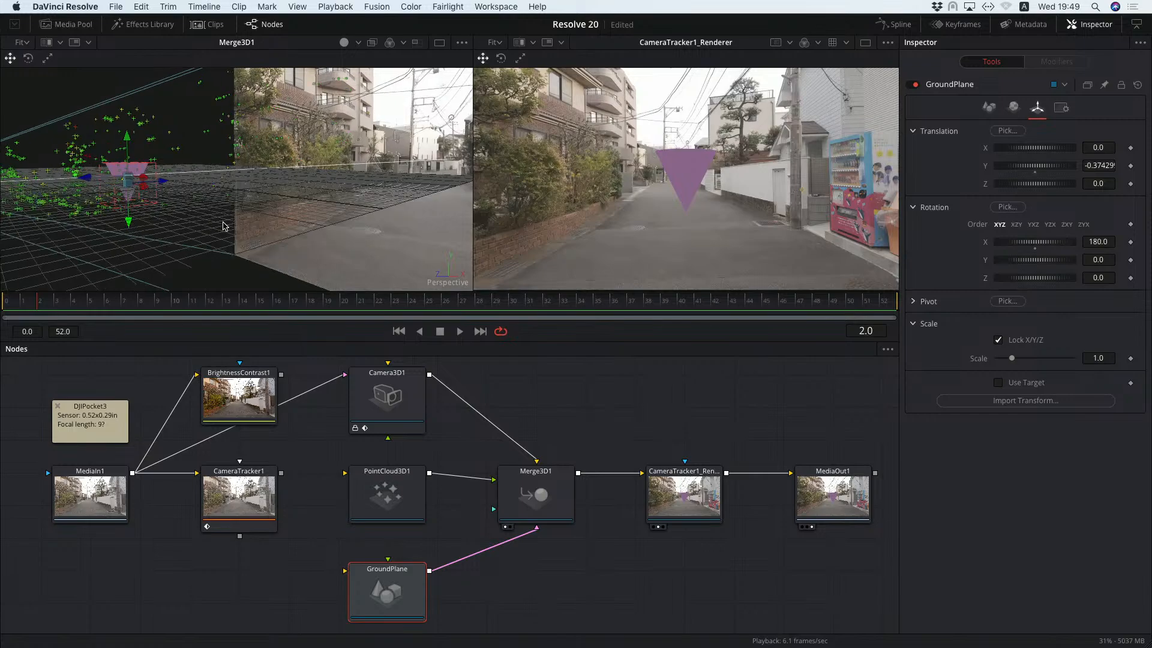
click(459, 331)
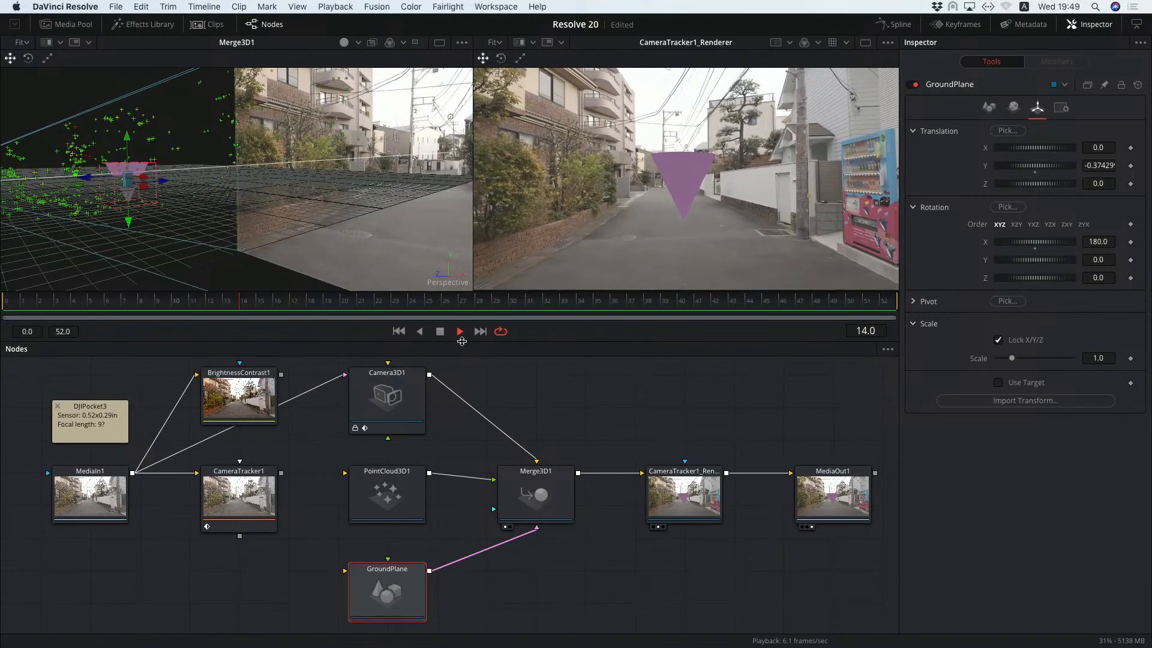